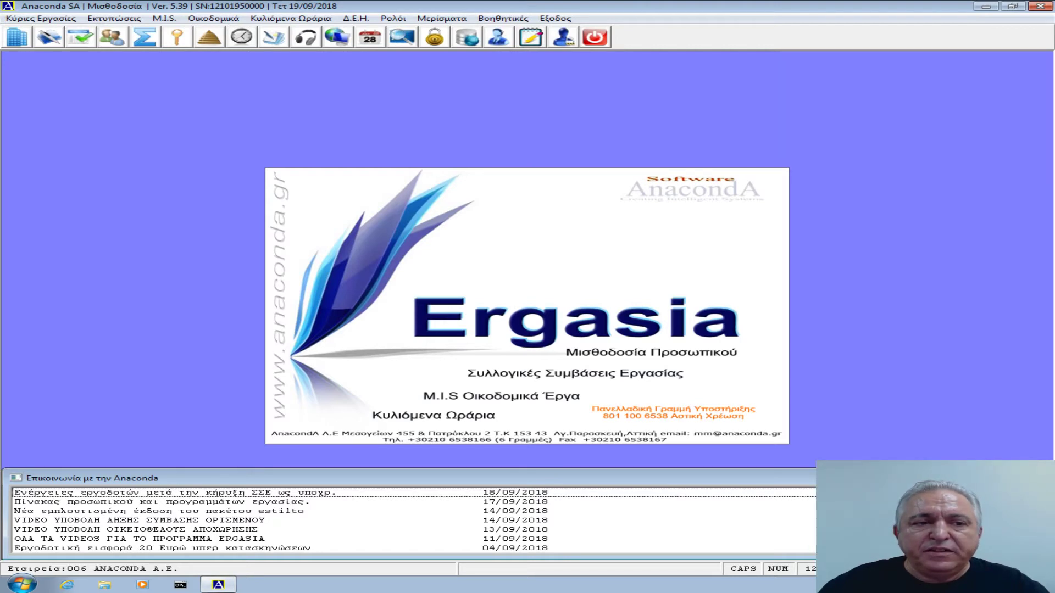
- Review the company branch 0001 record and its ΥΕΚΑ details, including the region, municipality and labour inspectorate fields
click(35, 19)
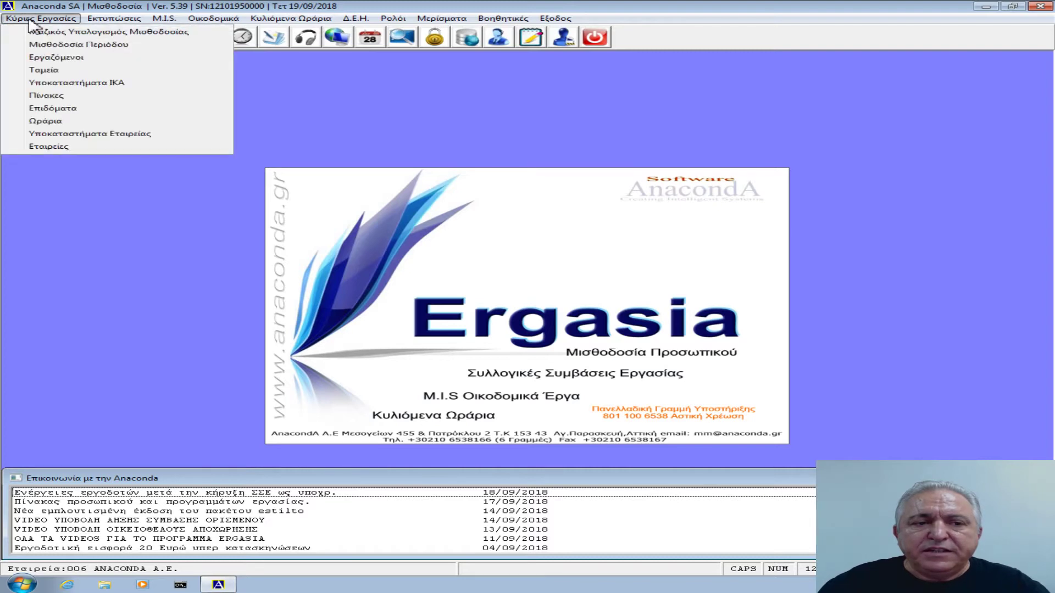
click(94, 134)
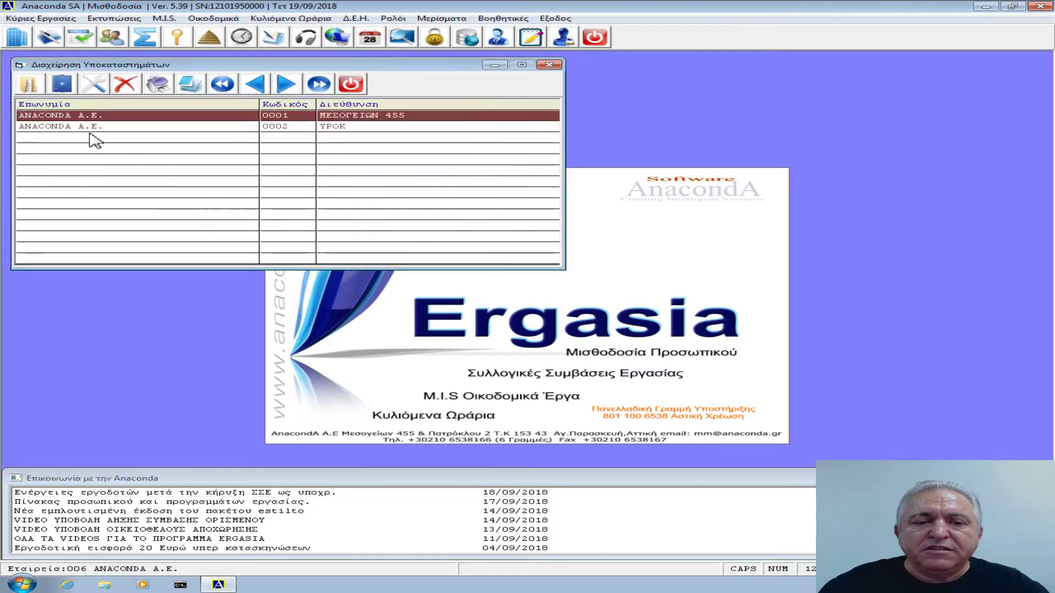
click(94, 85)
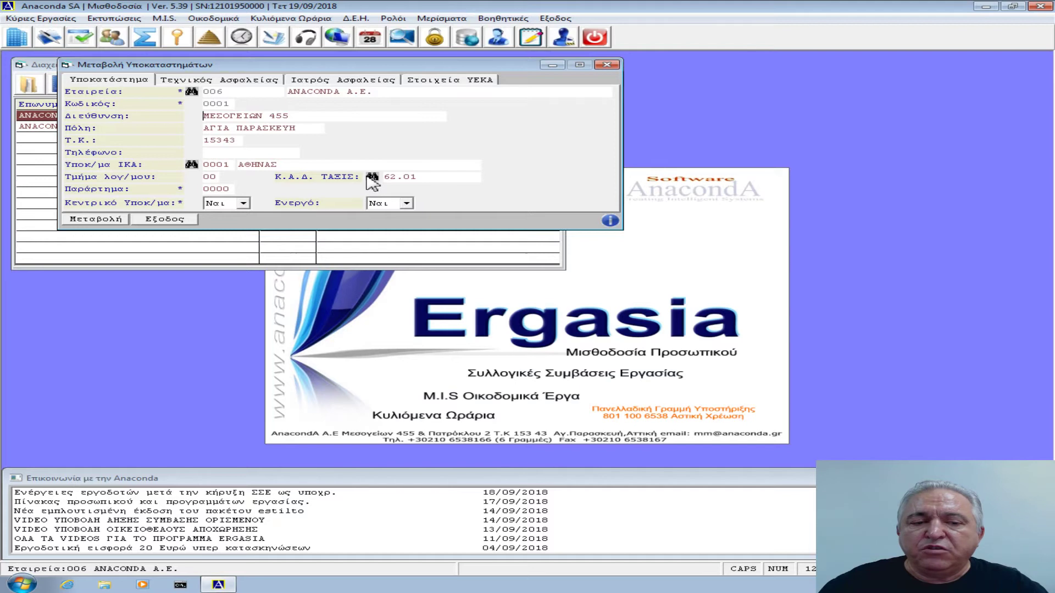
click(438, 82)
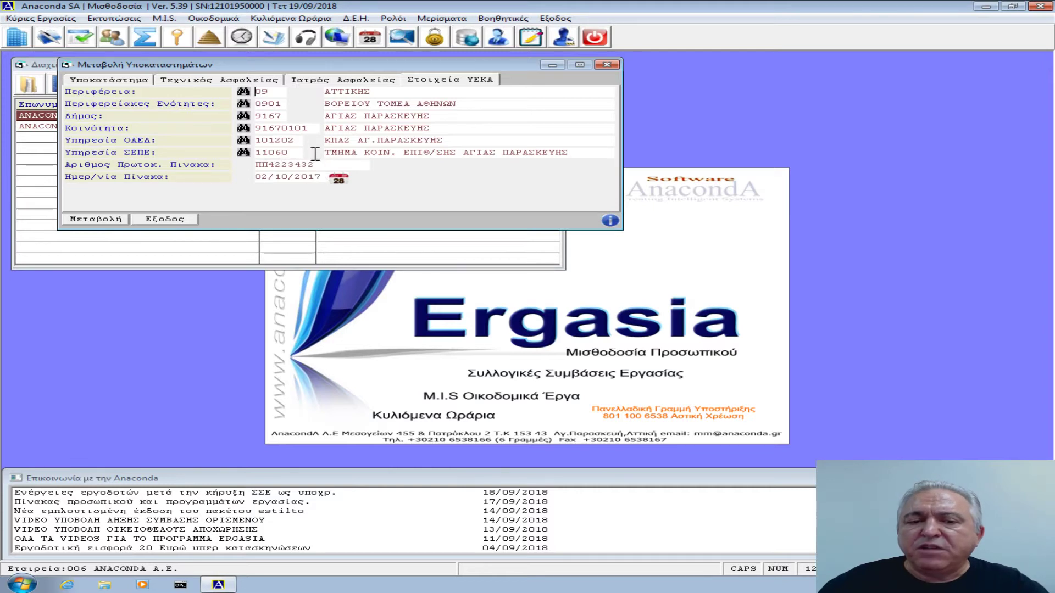
click(608, 65)
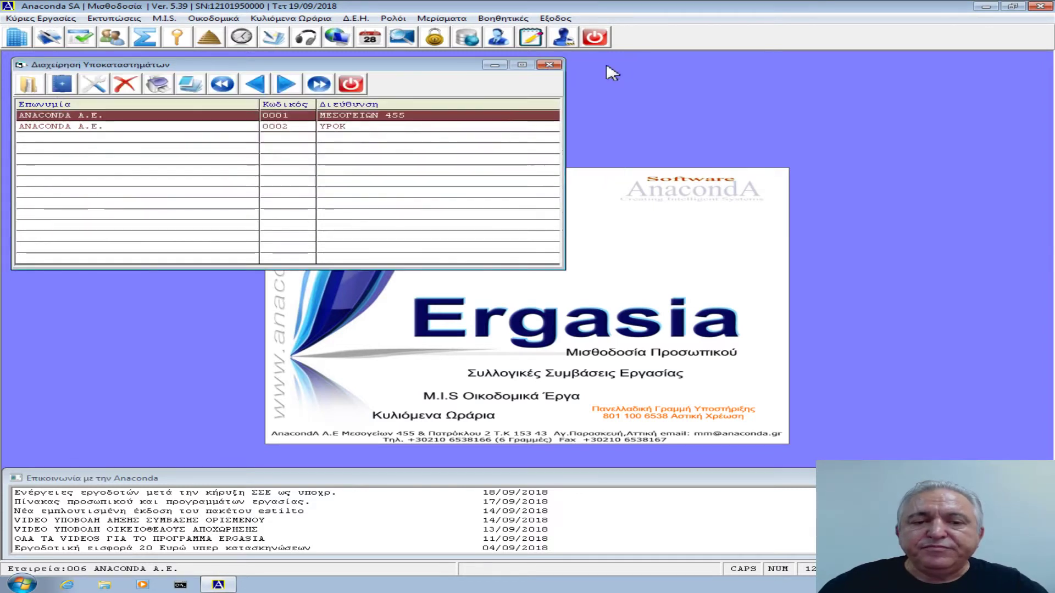
click(352, 85)
- Open the first listed employee's record and check the Α.Μ.Κ.Α. field in the employment details
click(112, 37)
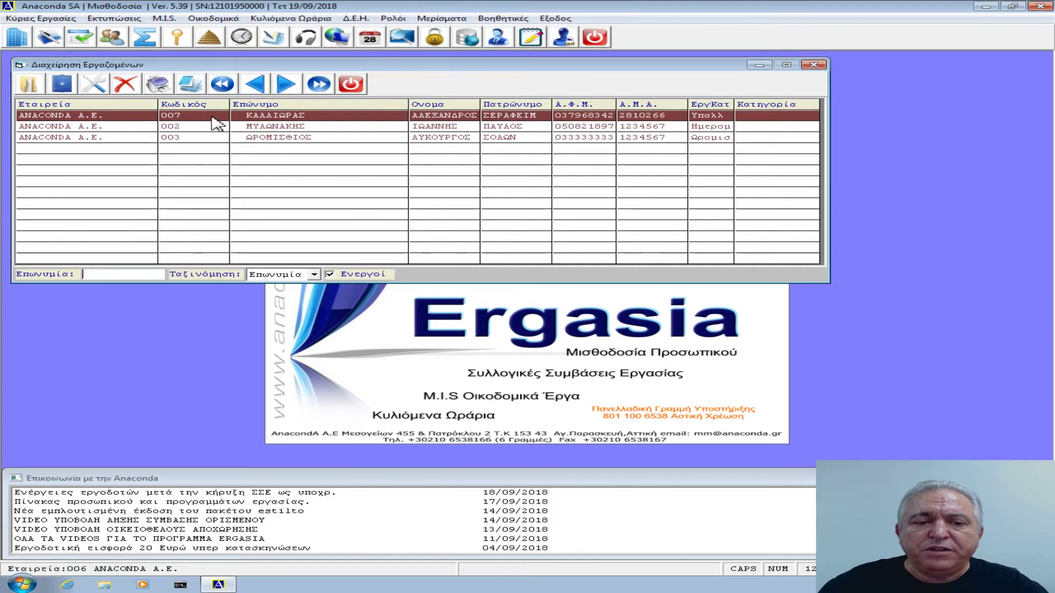
double_click(213, 116)
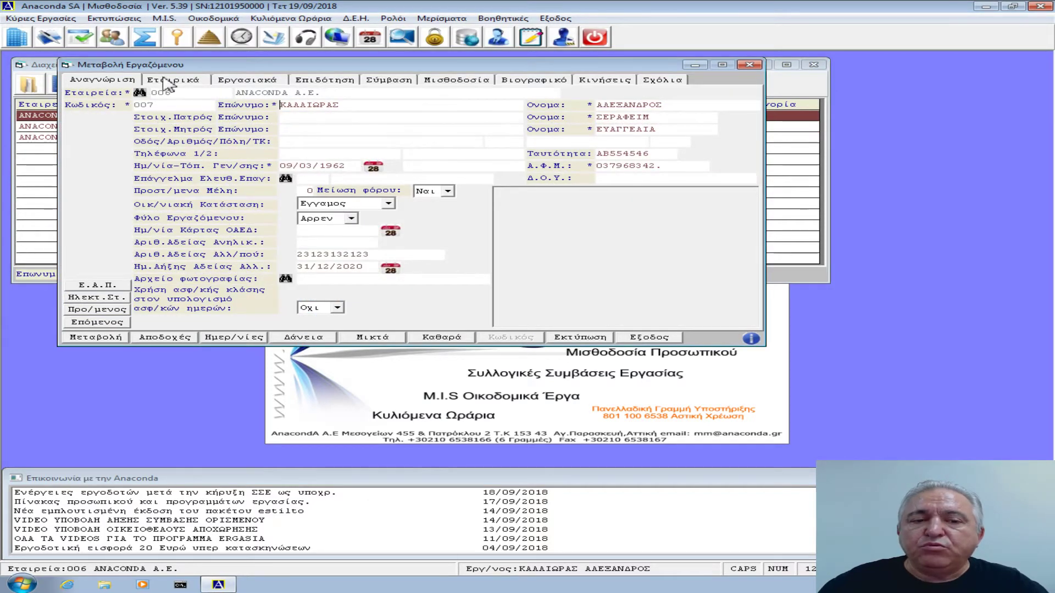
click(245, 80)
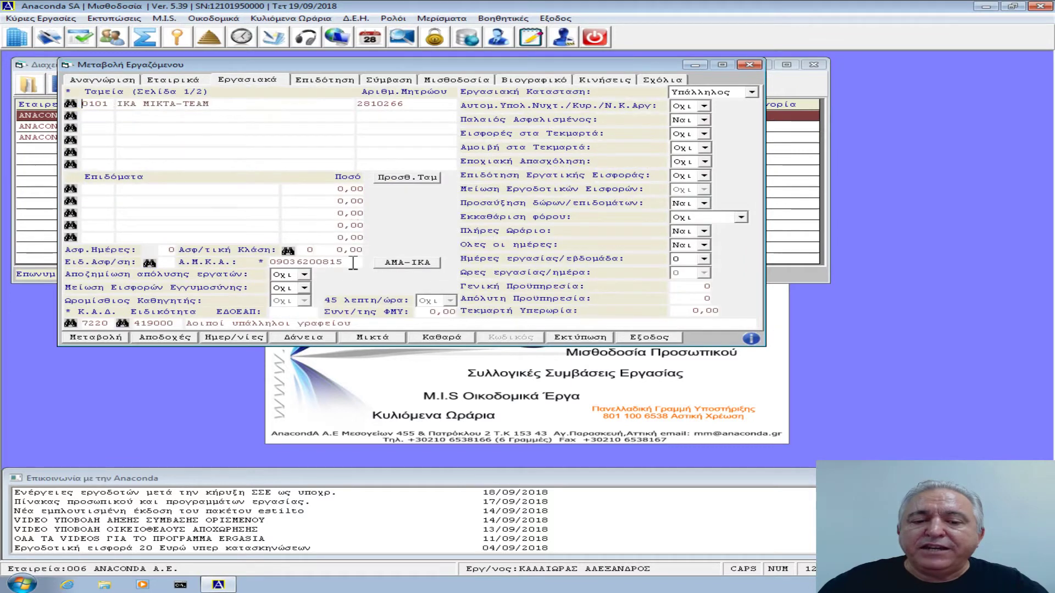
drag(338, 263, 247, 274)
click(345, 264)
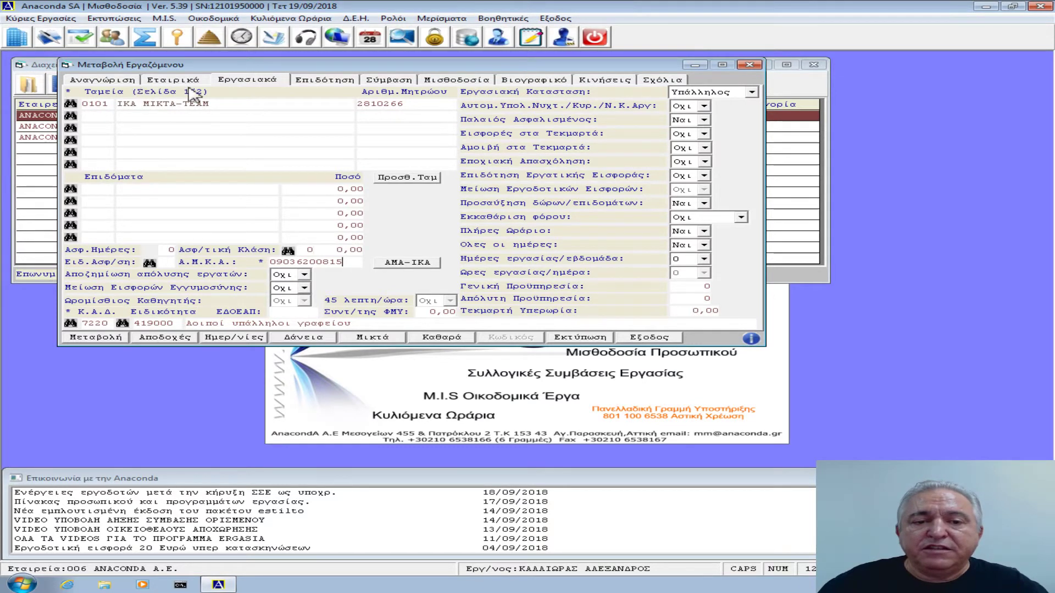
- Check the employee's address details and ΥΕΚΑ specialty in the electronic hiring data, and close the employee records
click(101, 80)
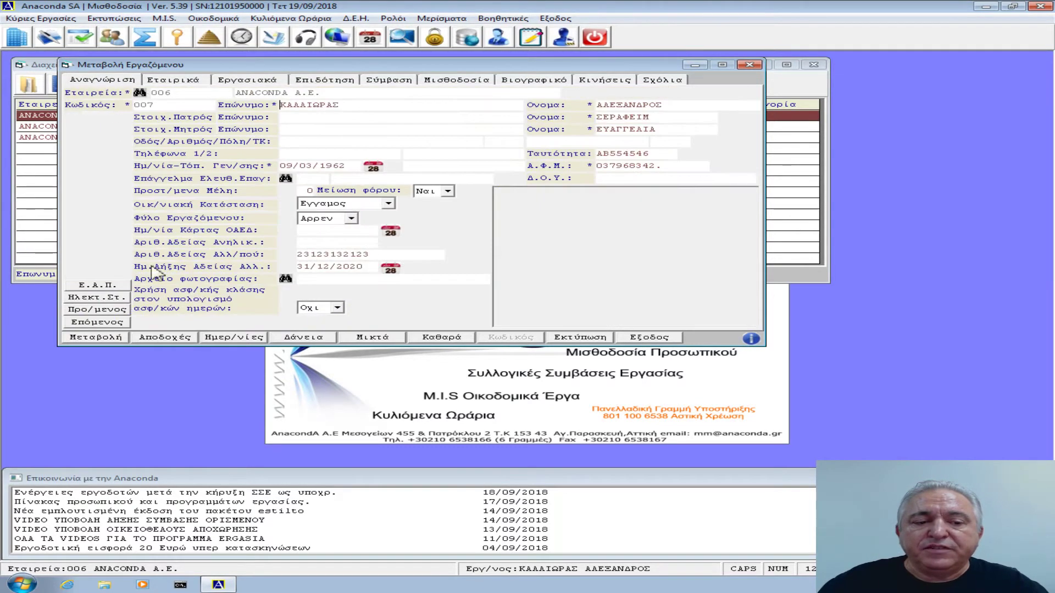
click(103, 309)
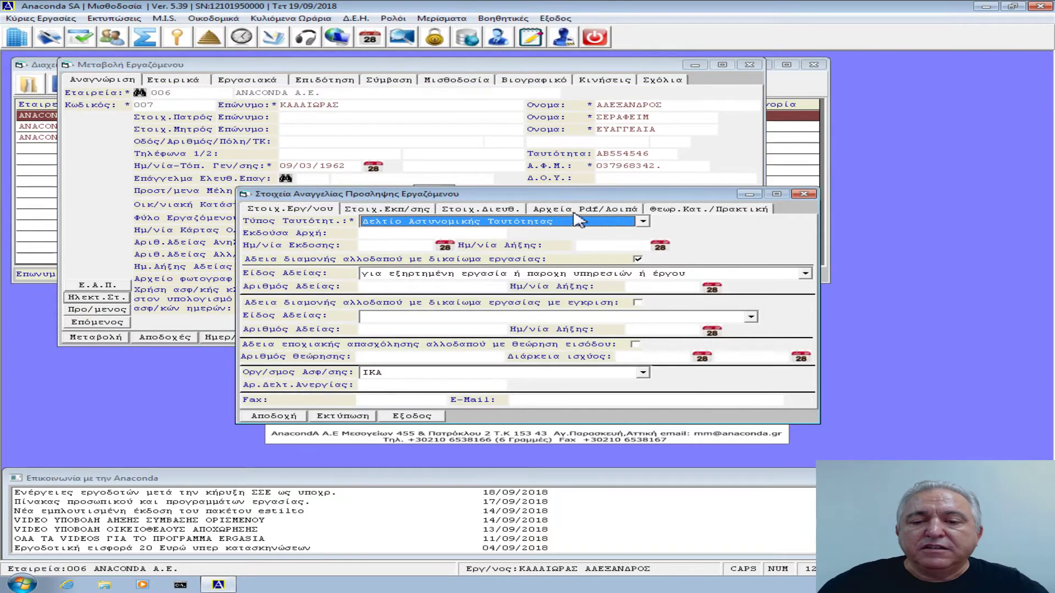
click(497, 211)
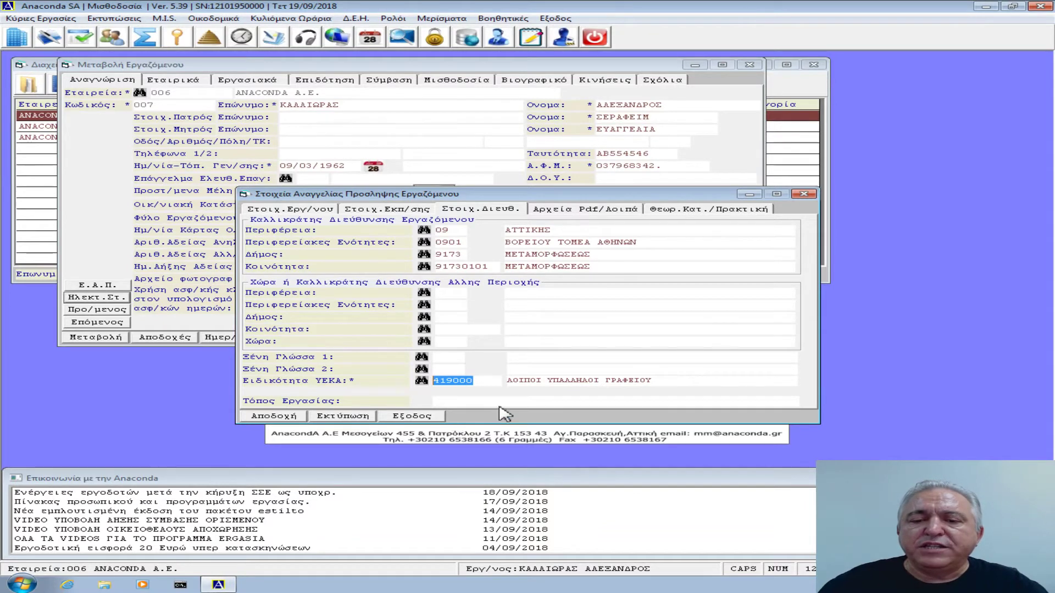
click(803, 194)
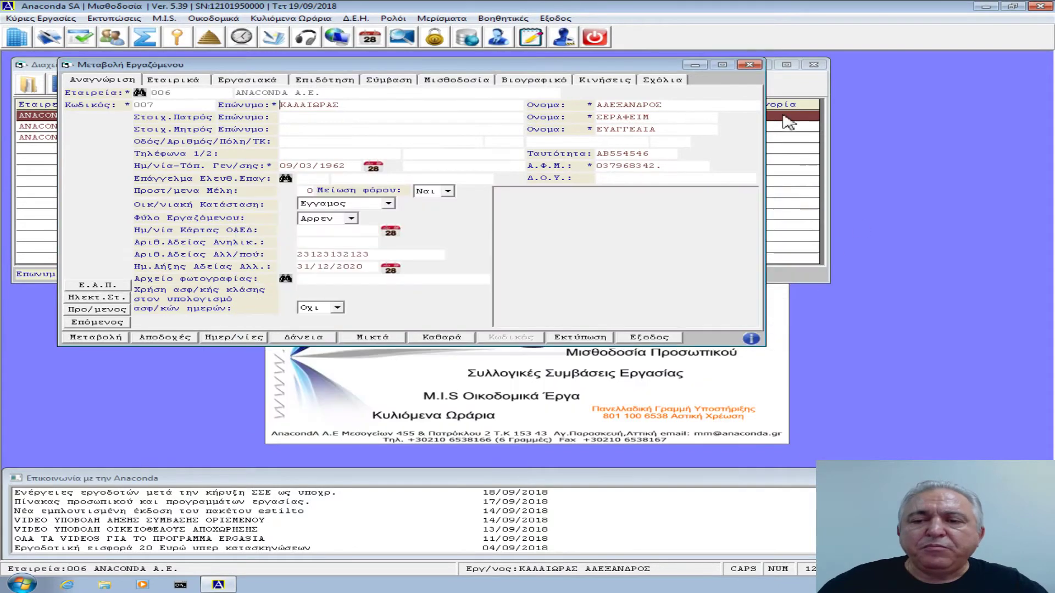
click(750, 67)
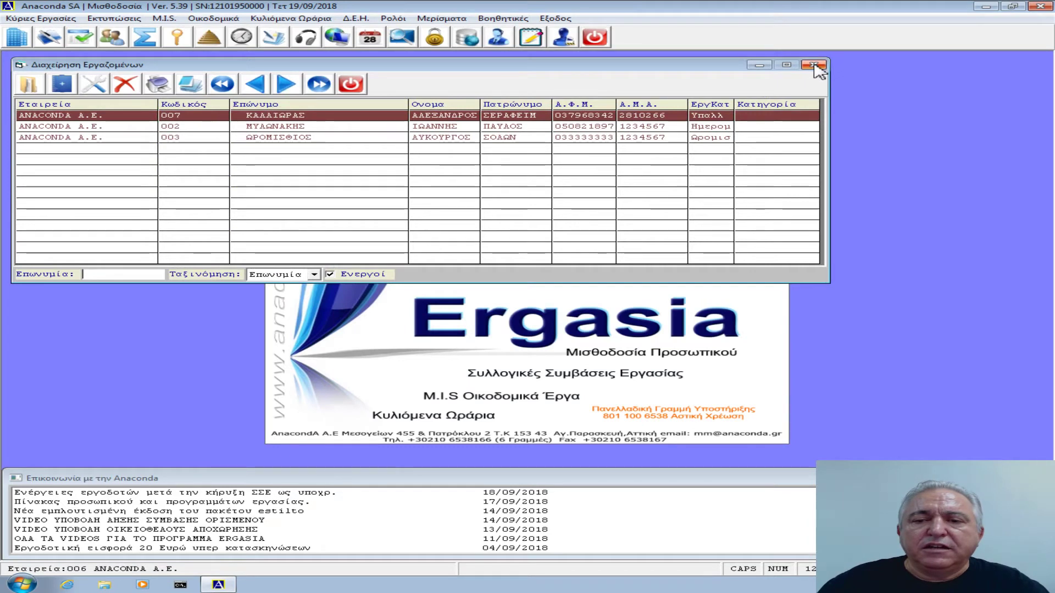
click(814, 65)
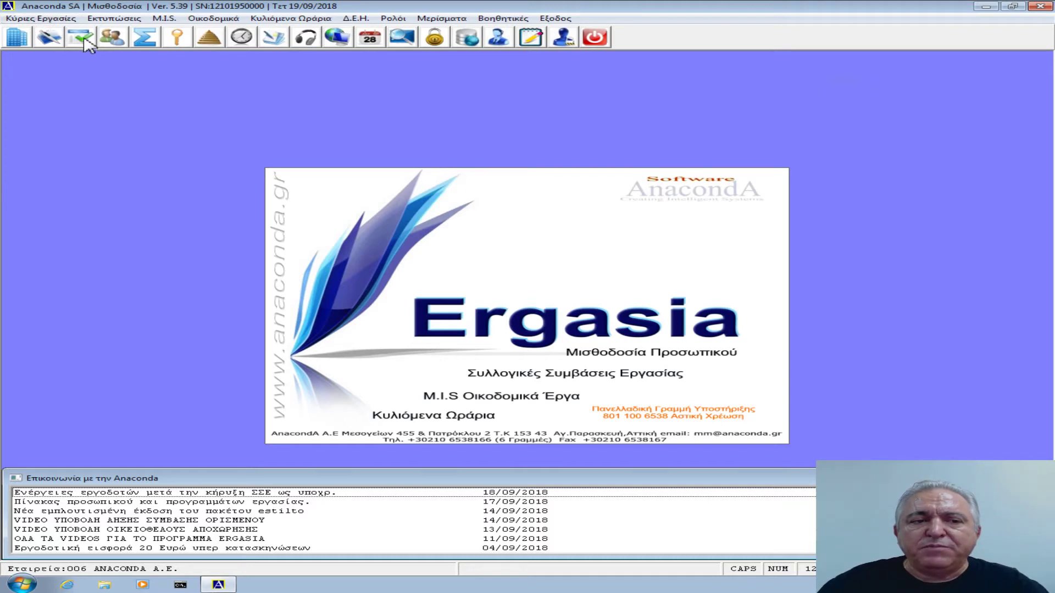
- Open the period payroll for 9/2018 and select Εξαιρετική σώρευση εργασίας as day 21's overtime type in the overtime diary
click(44, 18)
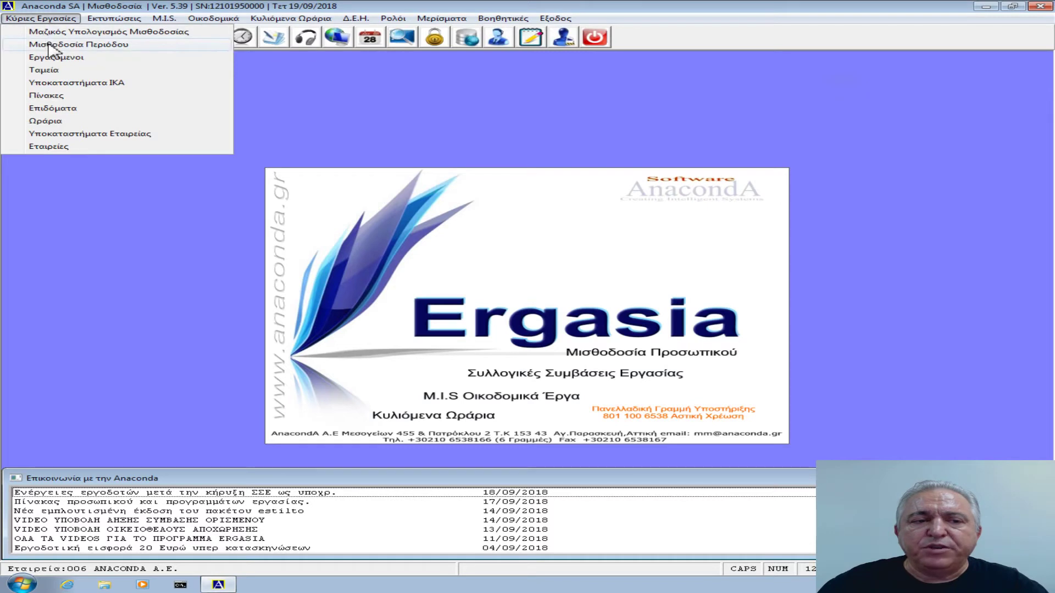
click(48, 46)
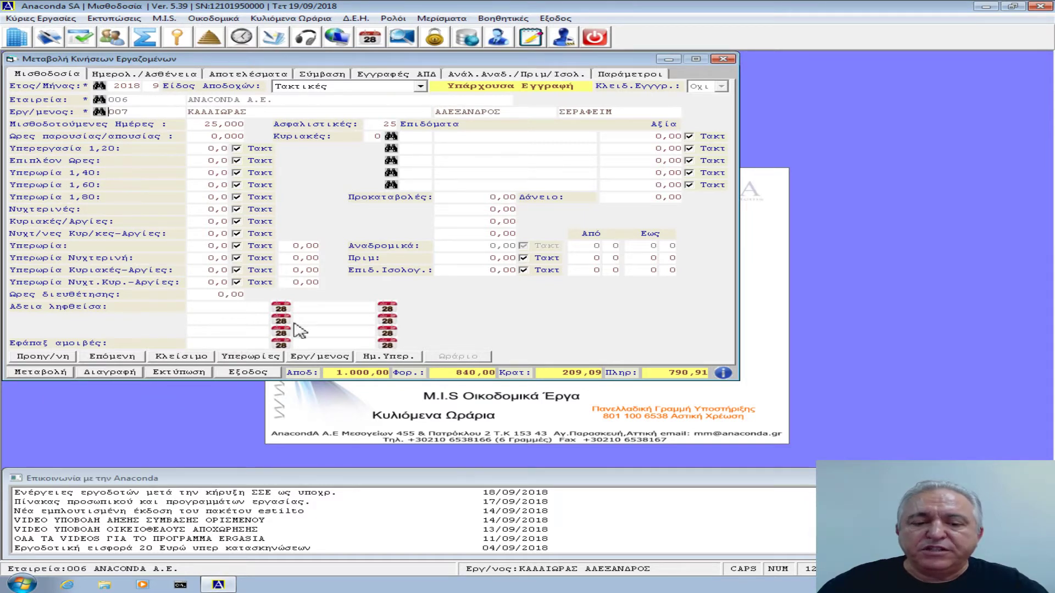
click(379, 357)
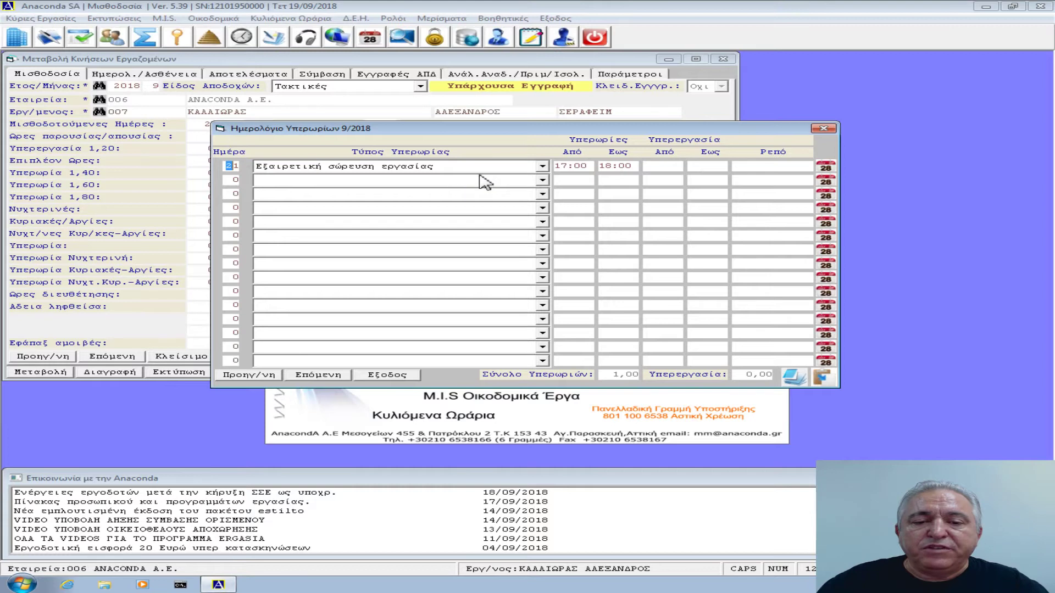
click(543, 166)
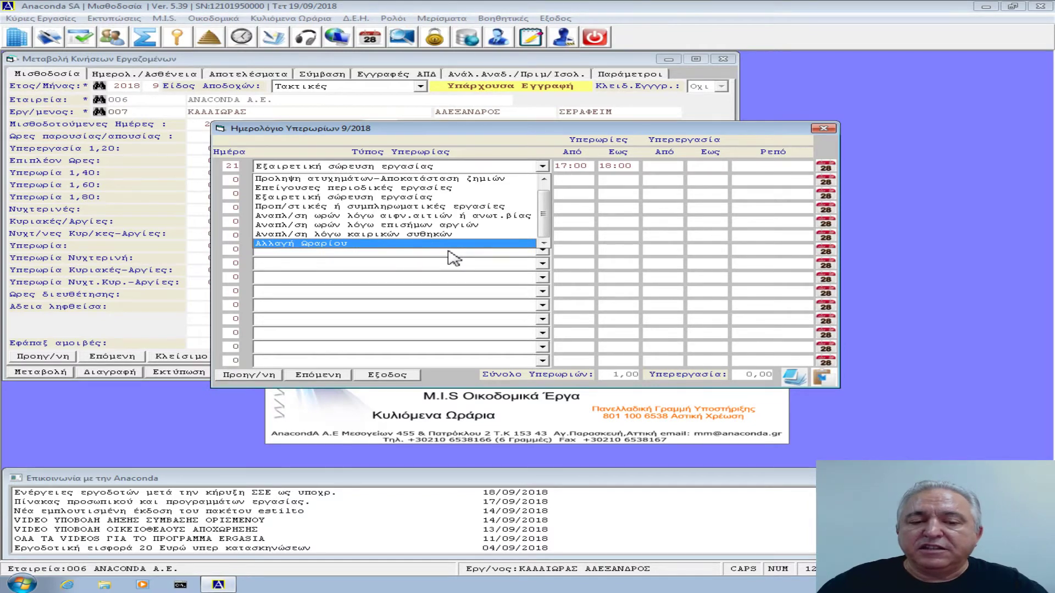
click(396, 198)
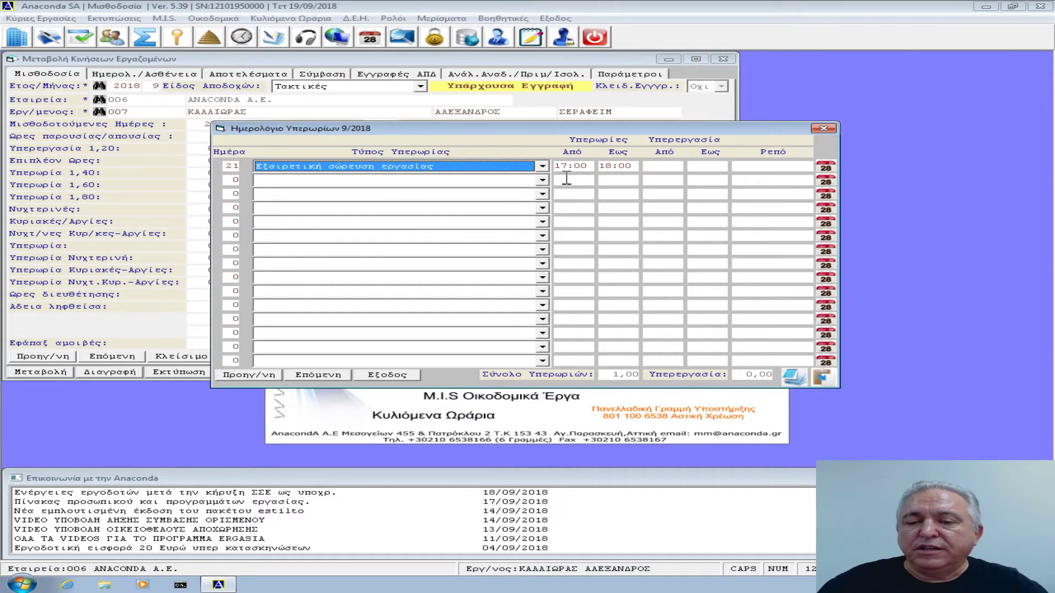
click(387, 375)
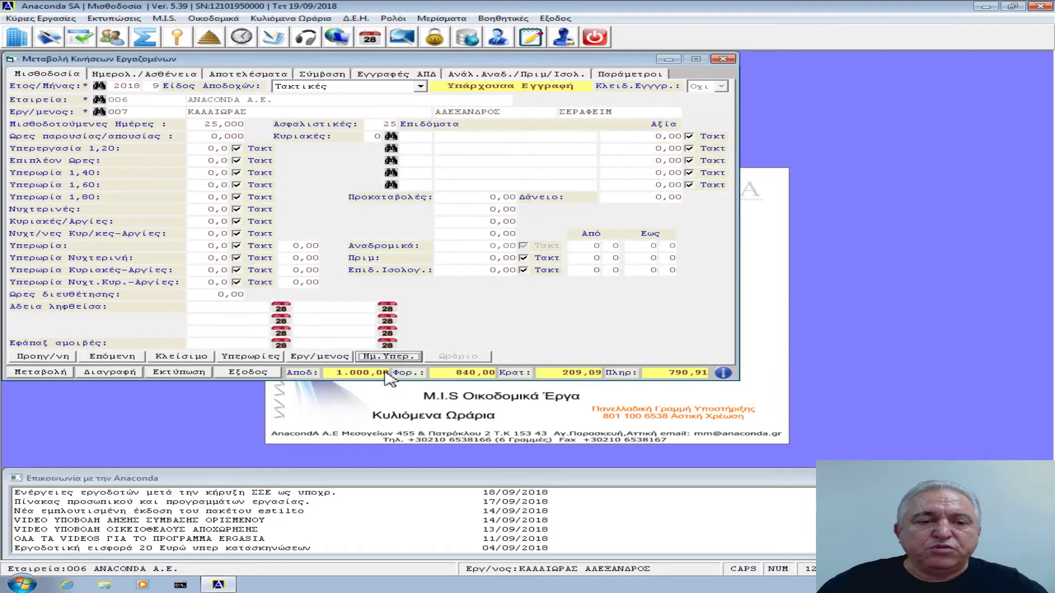
- Check the employee's weekly work schedule, and set day 21's overwork (Υπερεργασία) from 16:00 to 17:00 in the overtime diary
click(135, 76)
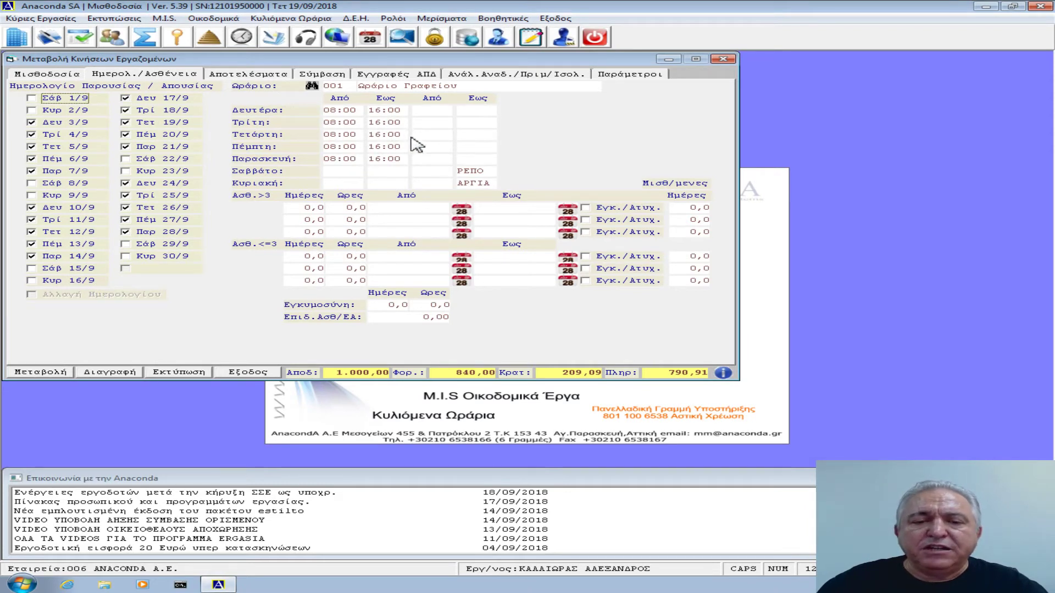
click(57, 76)
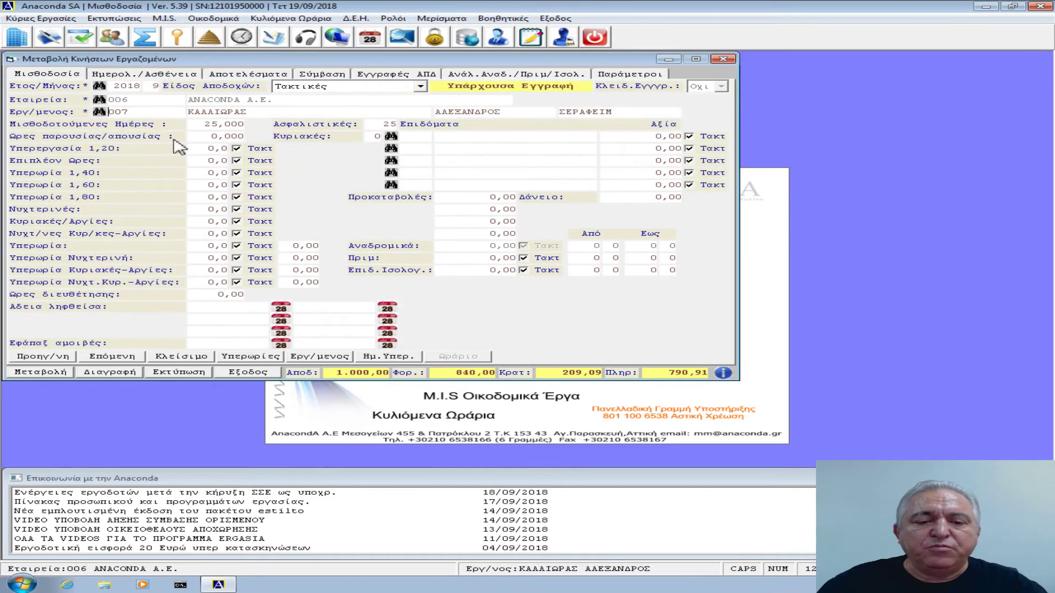
click(385, 358)
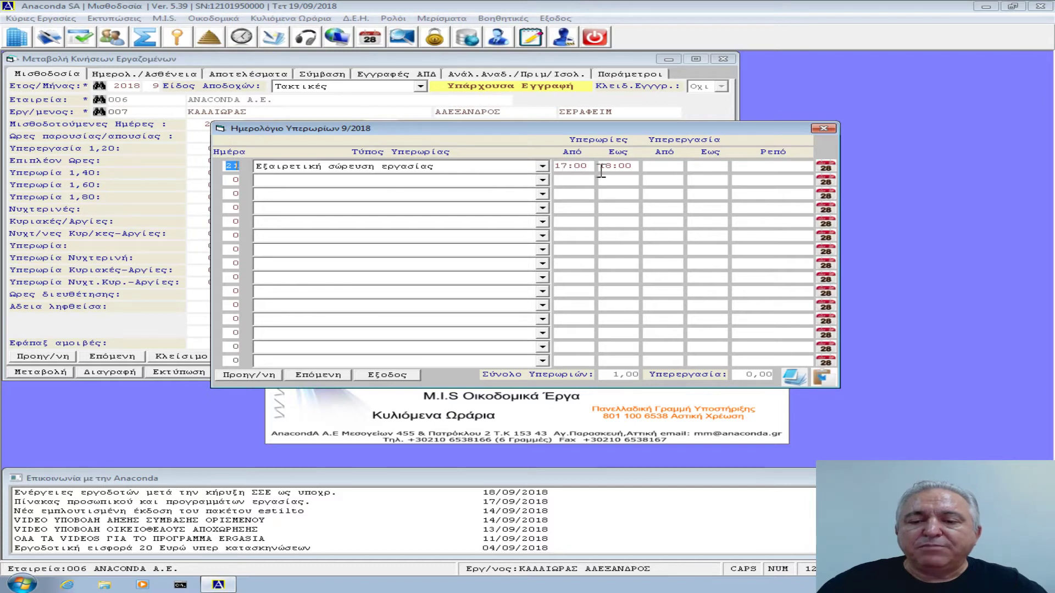
click(658, 171)
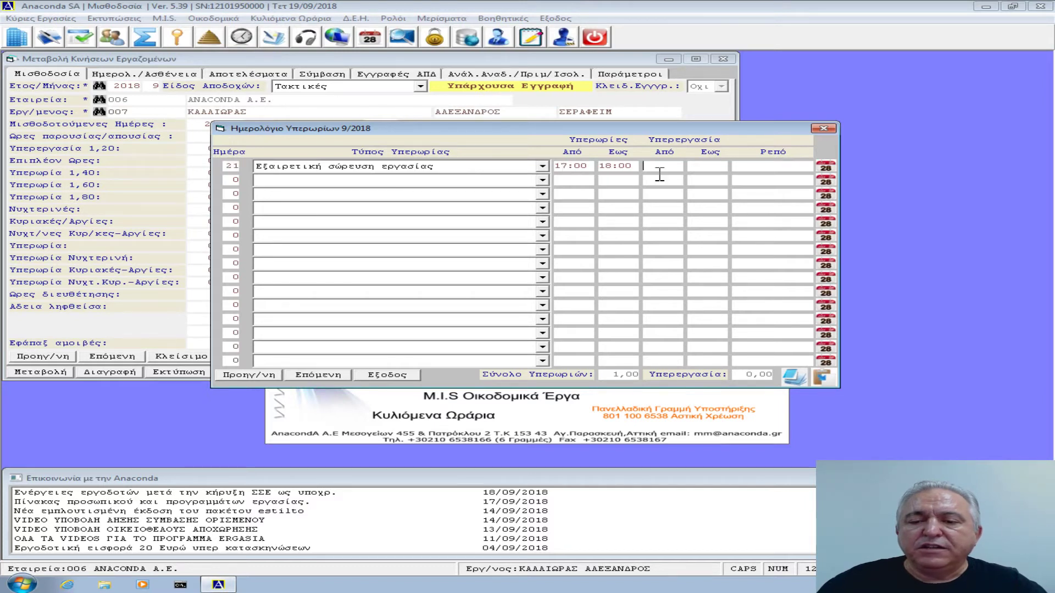
text(16)
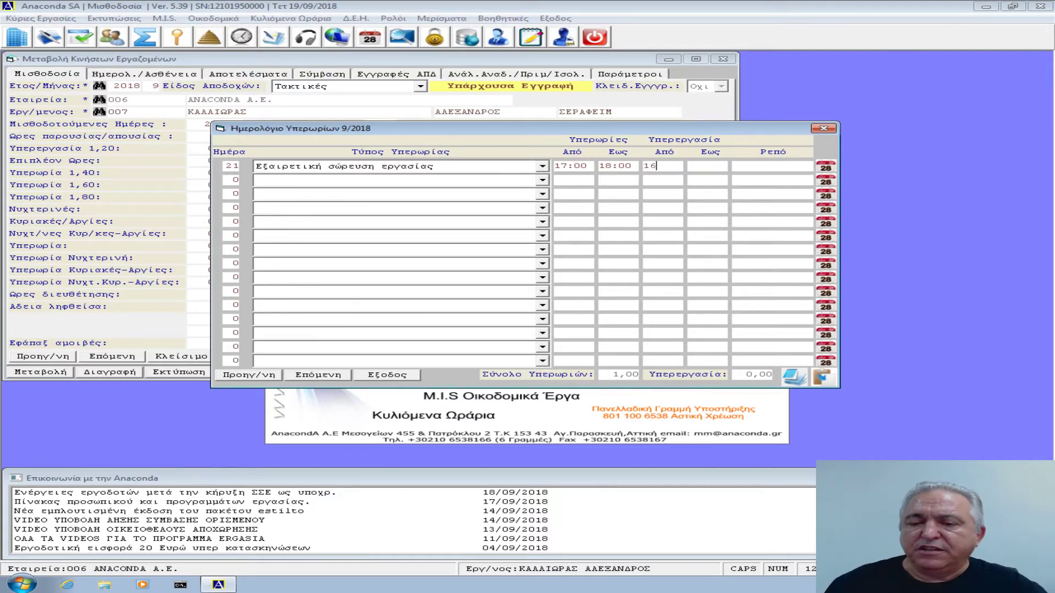
text(1700)
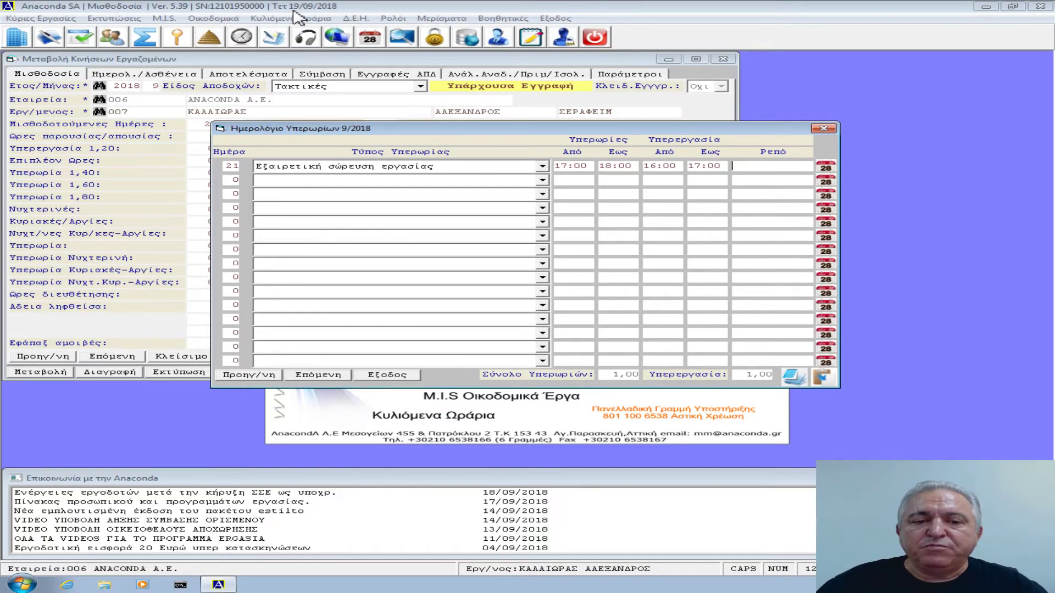
- Add an overtime diary entry for day 25 with the type Αναπλ/ση λόγω καιρικών συθηκών
click(236, 179)
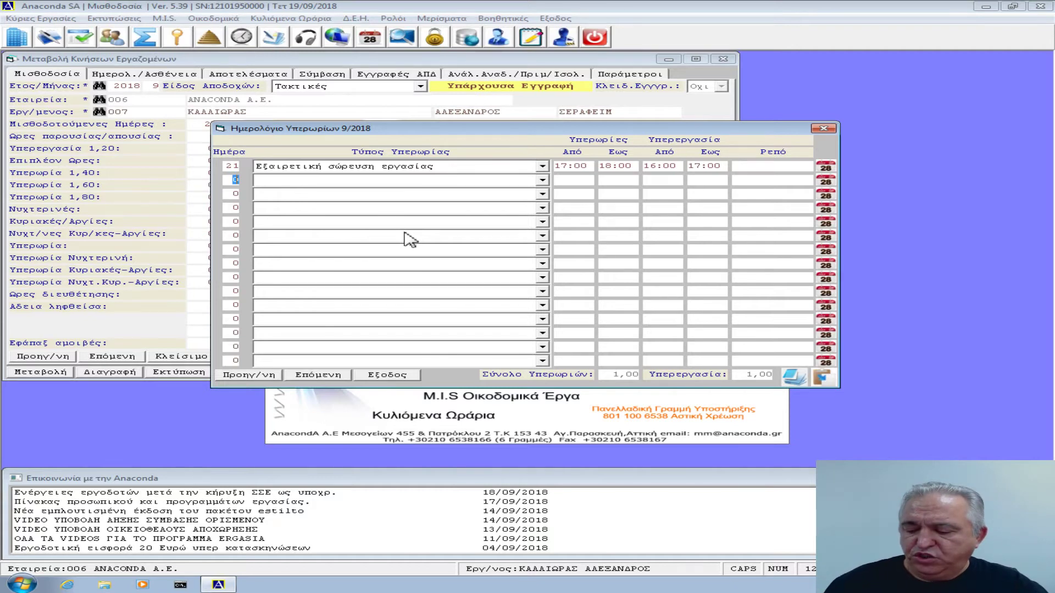
text(25)
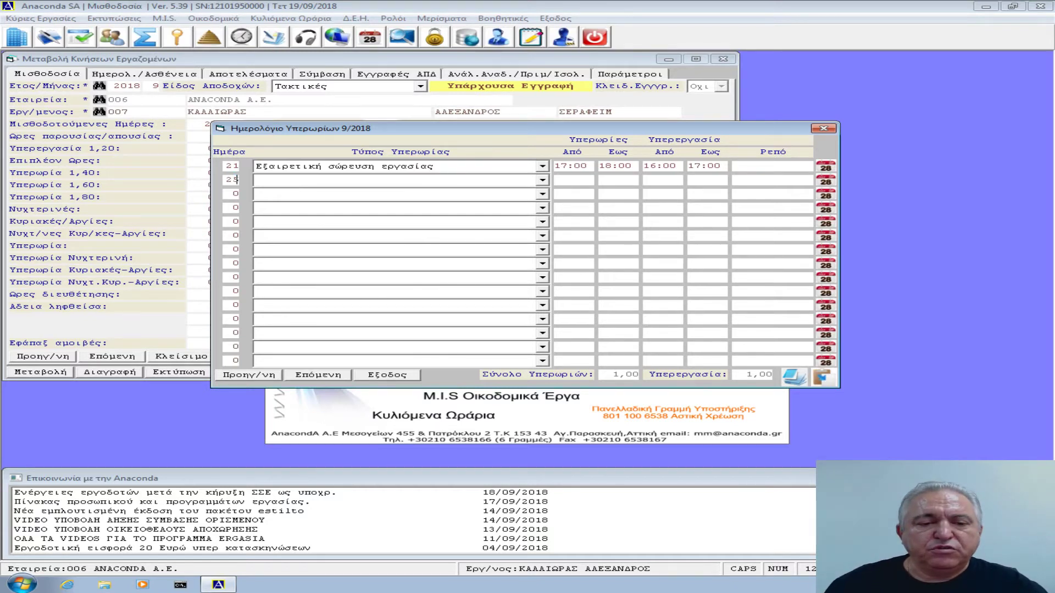
key(Return)
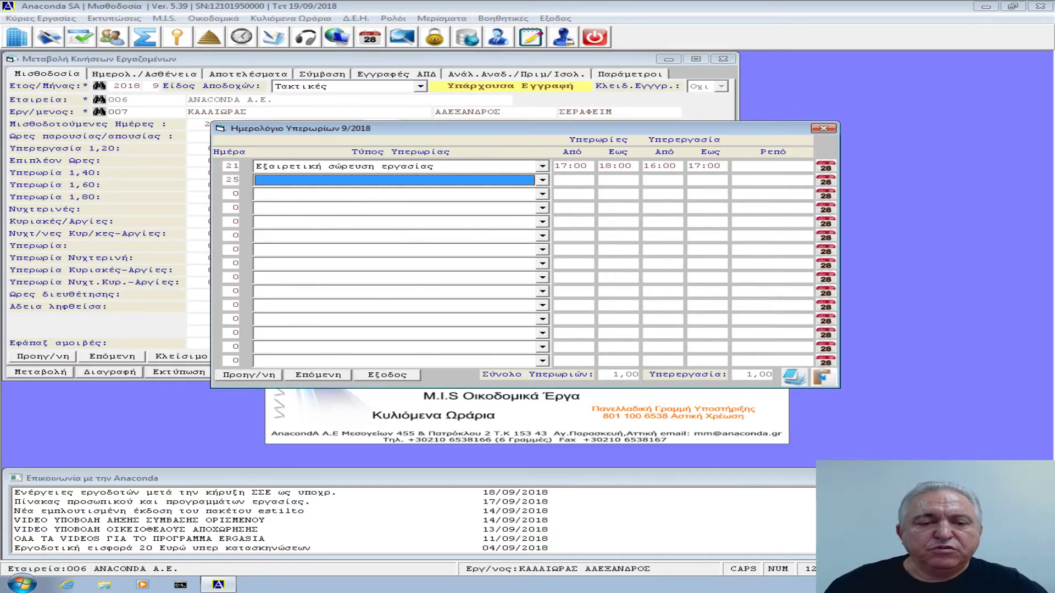
click(539, 181)
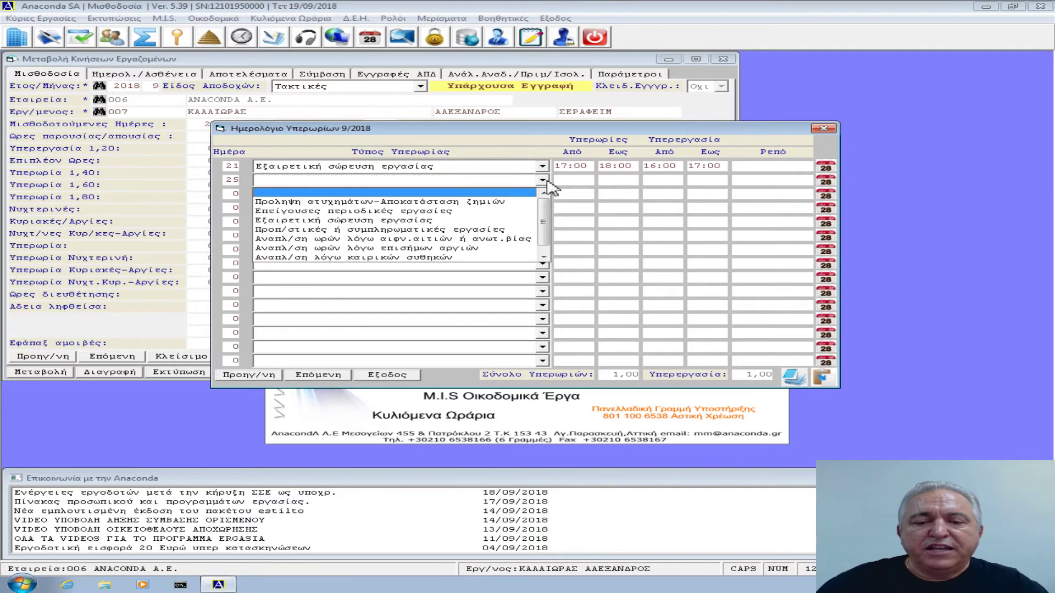
click(456, 259)
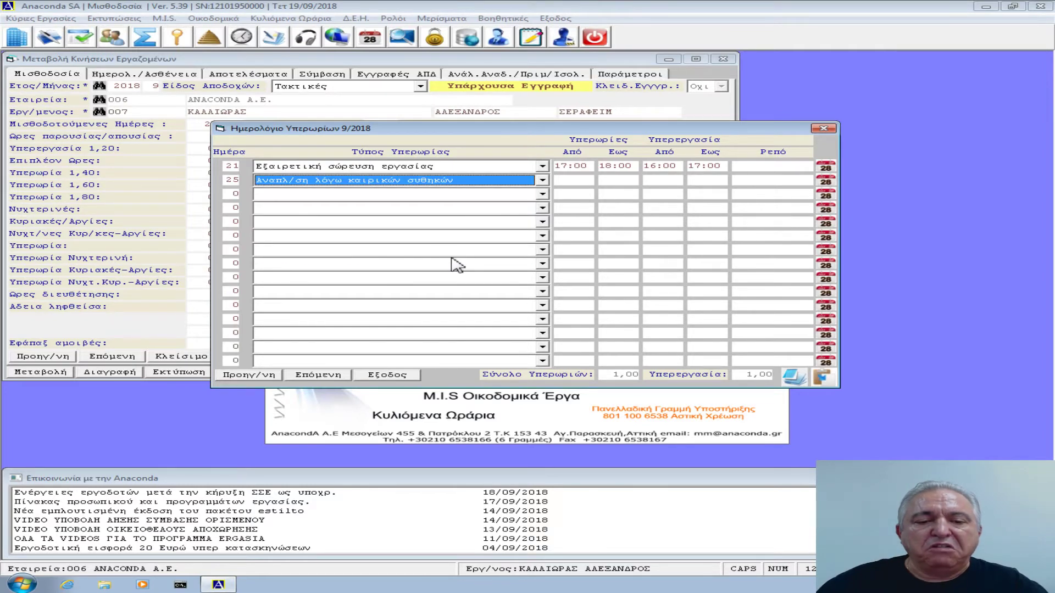
- Set day 25's overtime to 17:00–20:00 and its overwork (Υπερεργασία) to 16:00–17:00, and leave the overtime diary
click(574, 182)
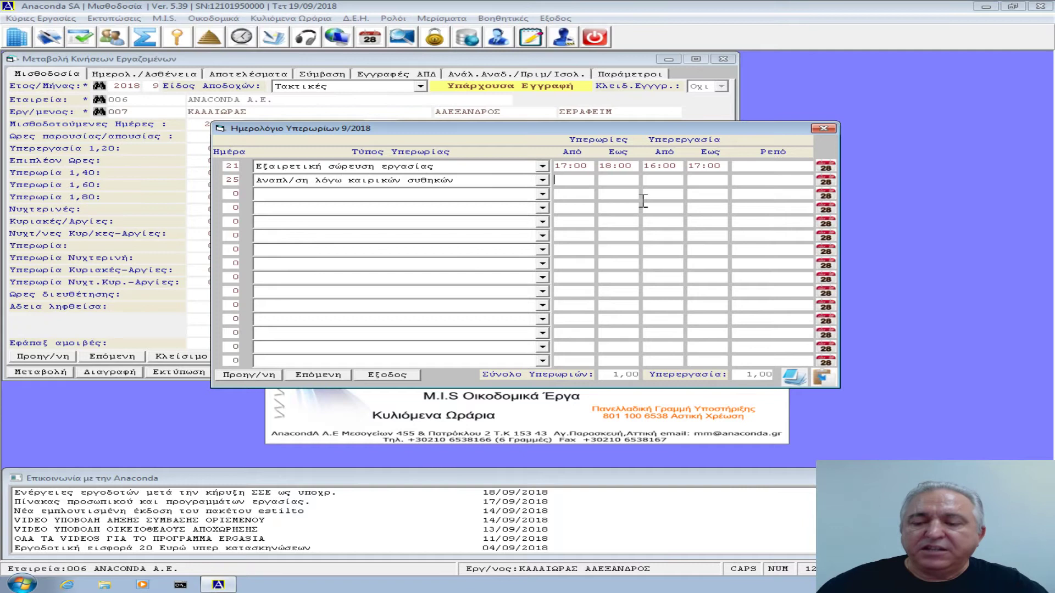
text(1700)
key(Return)
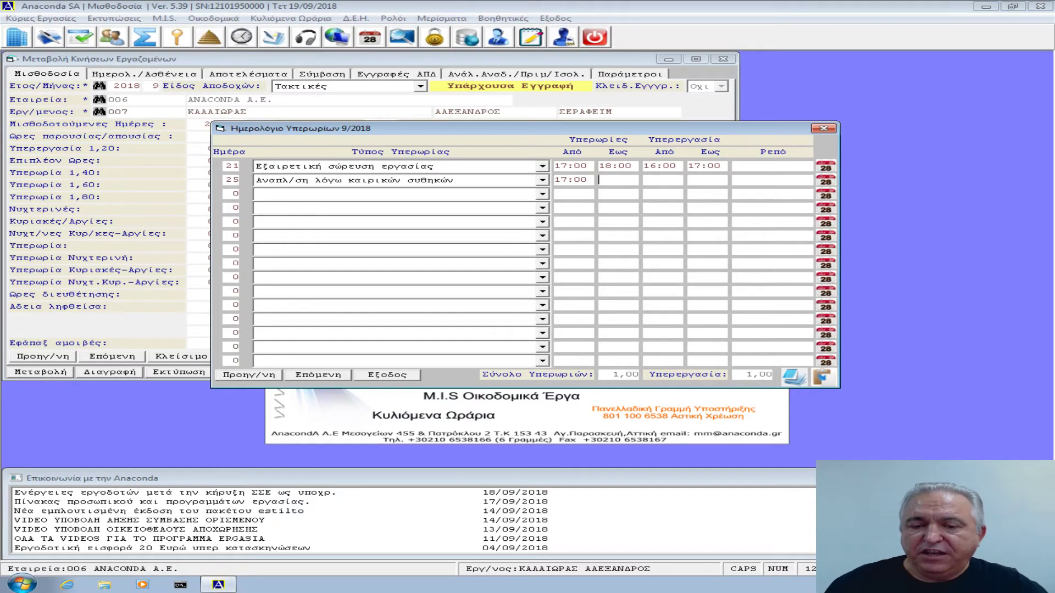
text(20:00)
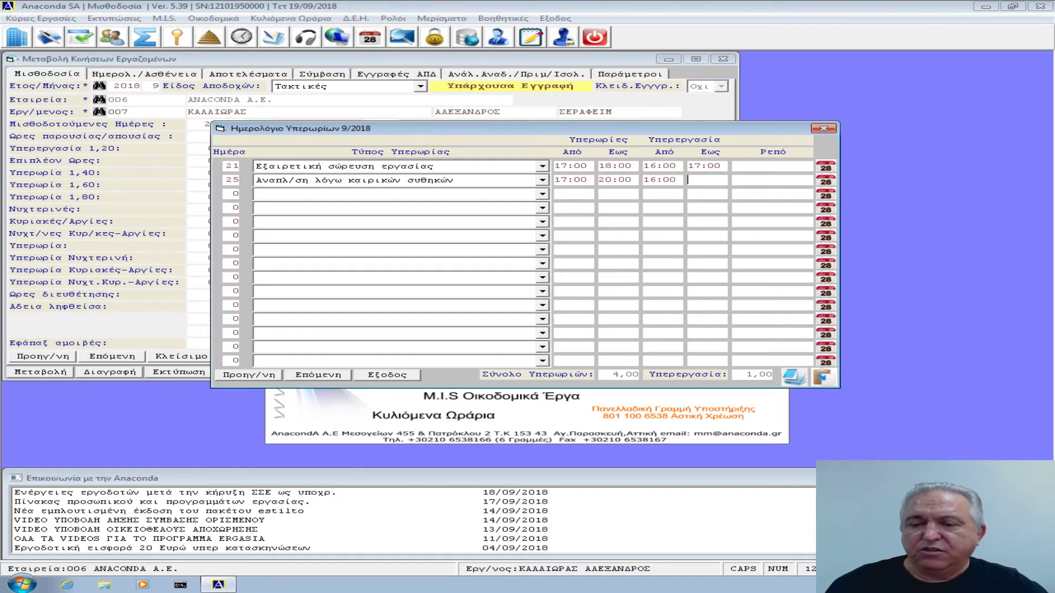
text(1700)
key(Return)
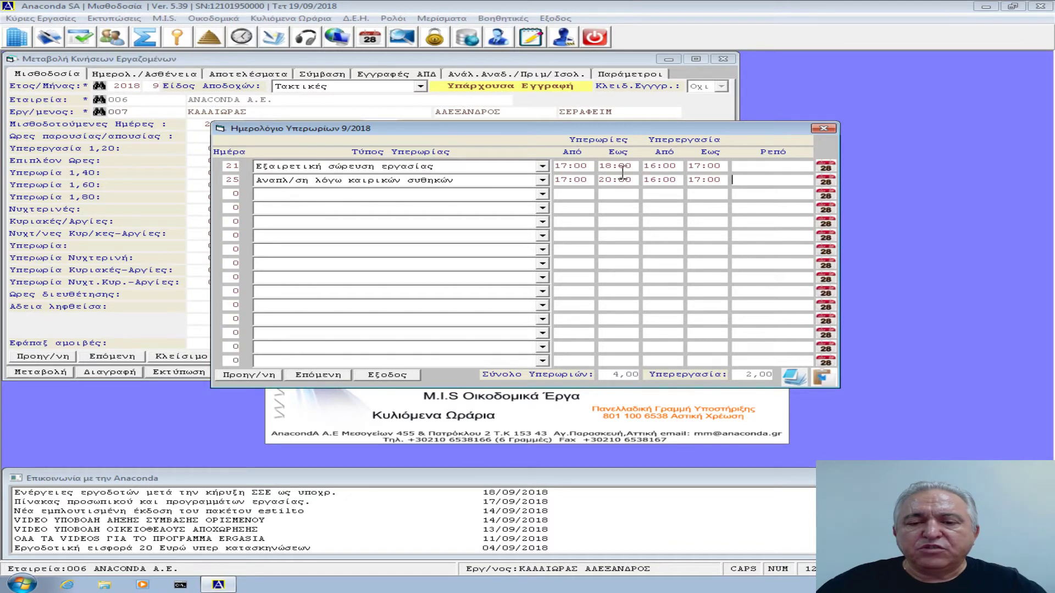
click(569, 184)
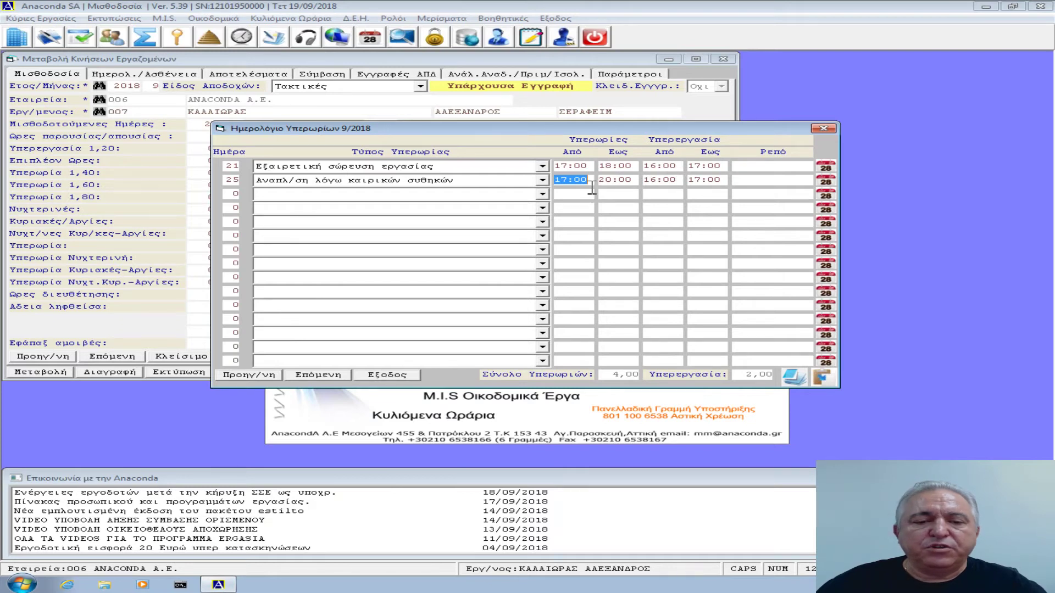
click(397, 376)
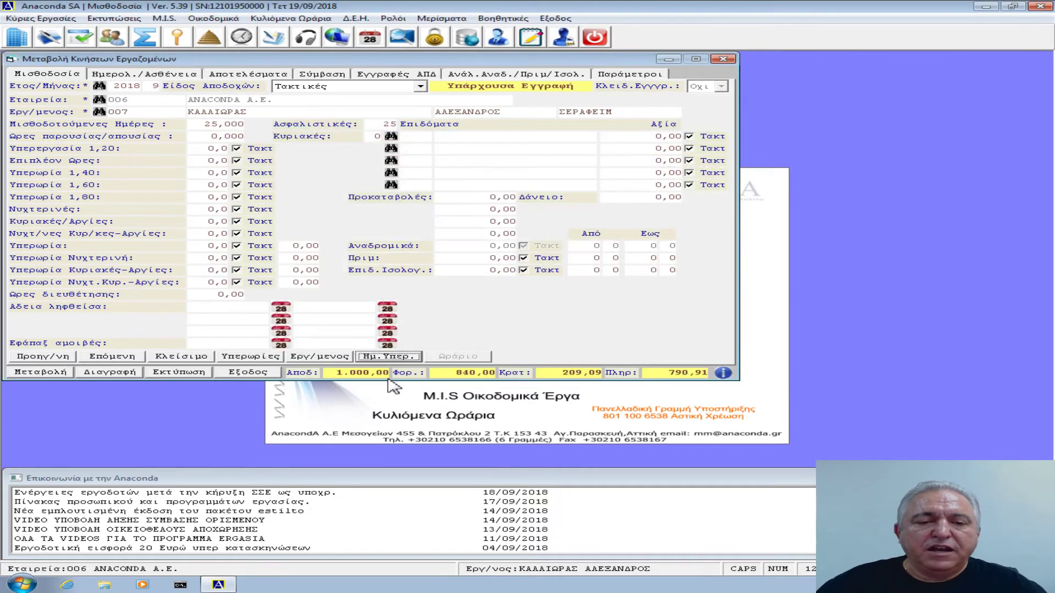
- Save the employee's 9/2018 payroll entry, acknowledge the notice, and return to the same employee's entry
click(41, 372)
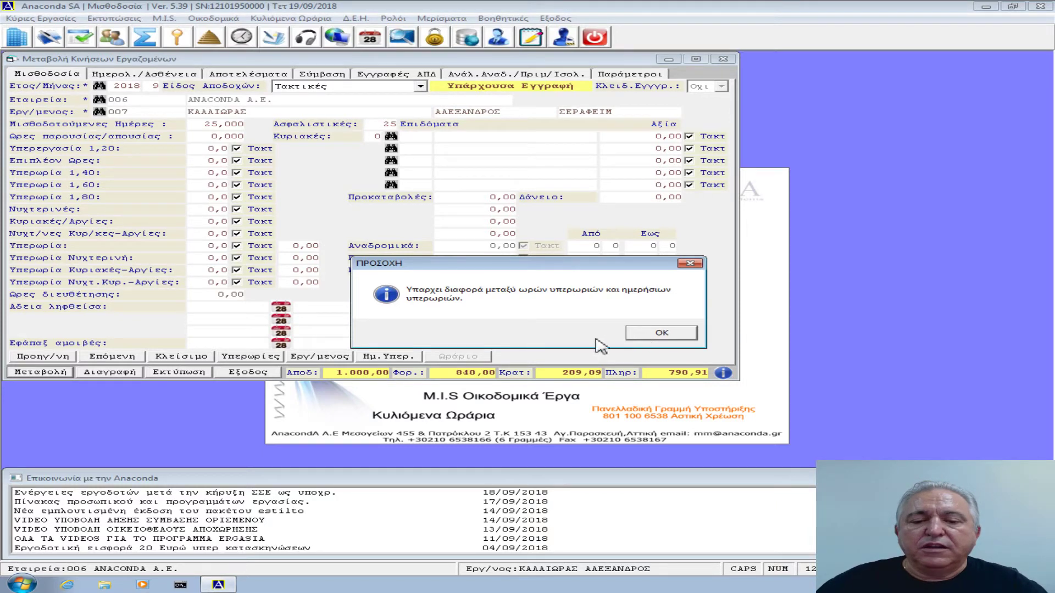
click(662, 333)
click(74, 357)
- Enter 2 hours of Υπερεργασία 1,20 and 4 hours of Υπερωρία 1,40, and save the employee's payroll entry
click(214, 152)
text(2)
key(Tab)
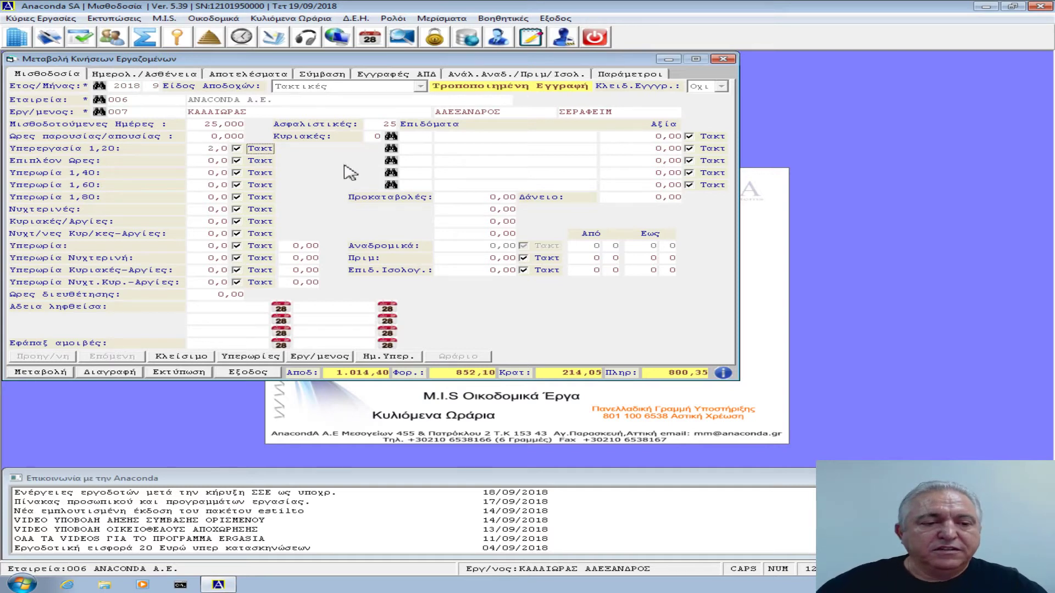
click(192, 174)
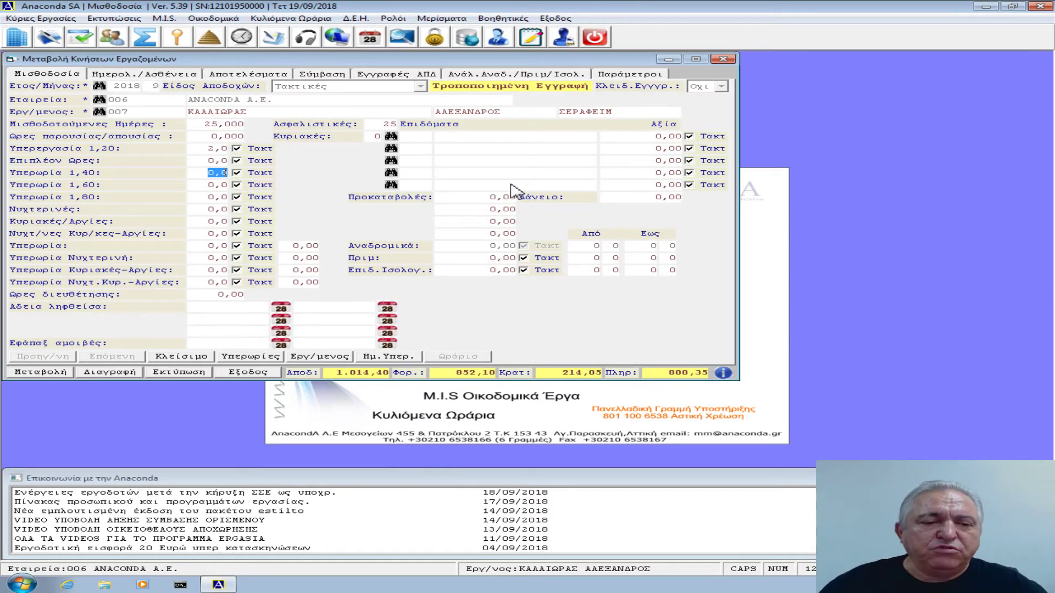
text(4)
key(Tab)
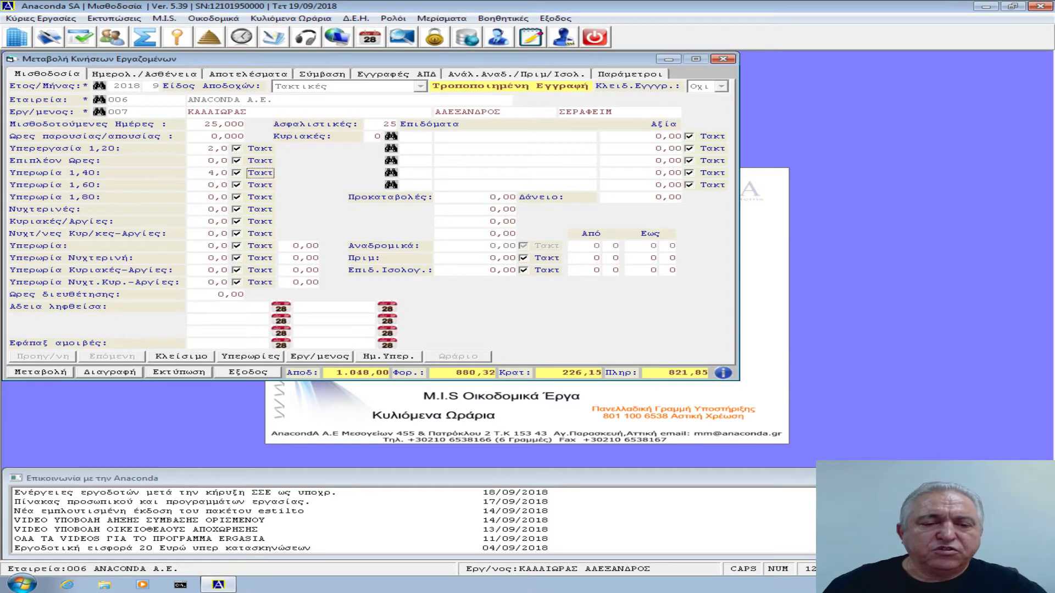
click(43, 372)
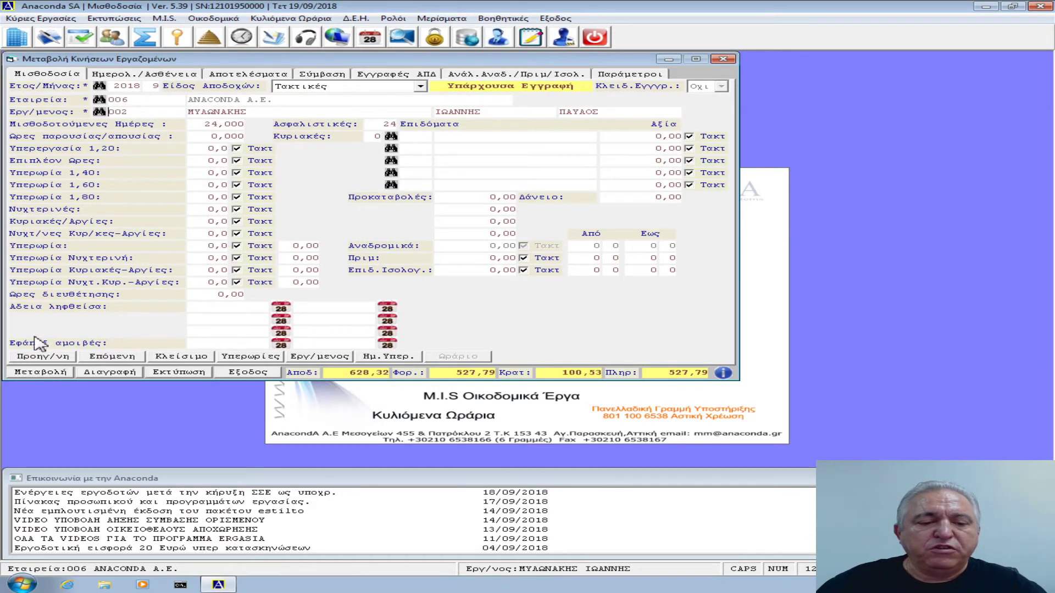
- Return to the employee just saved and review the overtime diary entries for days 21 and 25
click(36, 357)
click(378, 357)
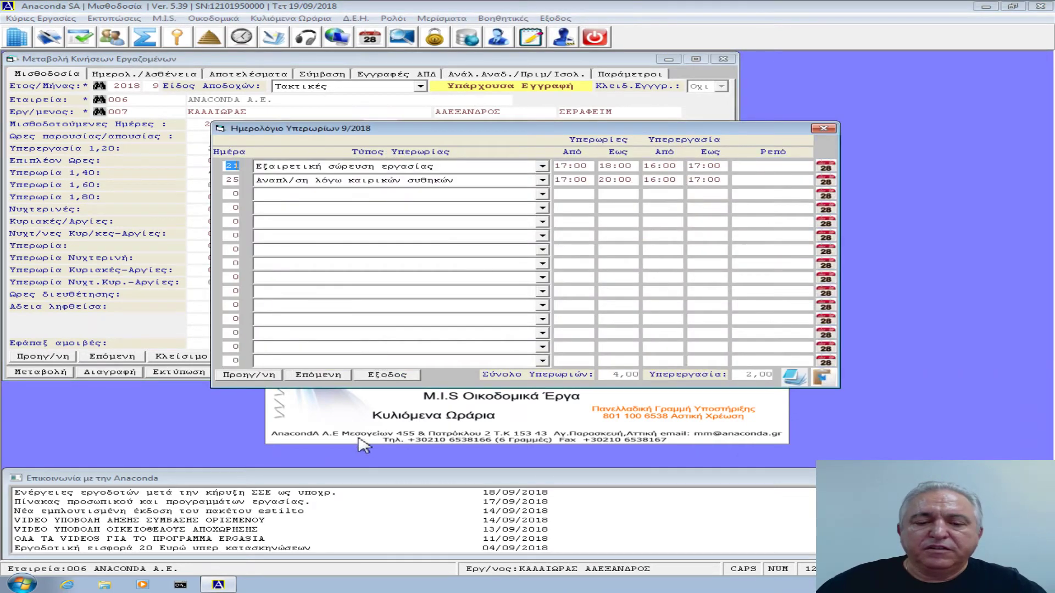
click(386, 375)
- Go to the next employee's payroll entry and check the overtime diary and weekly work schedule
click(114, 357)
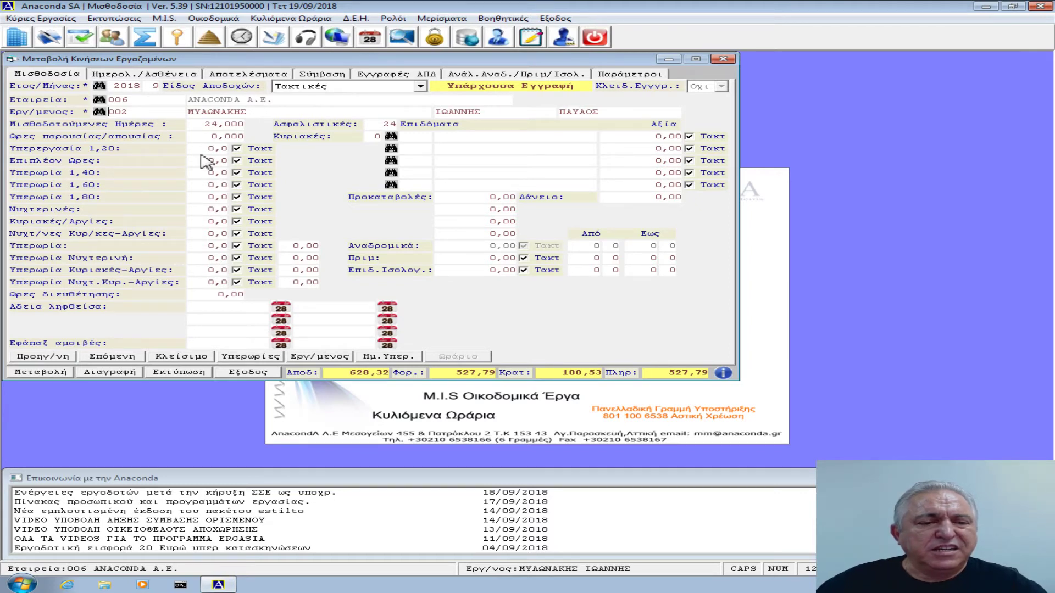
click(388, 357)
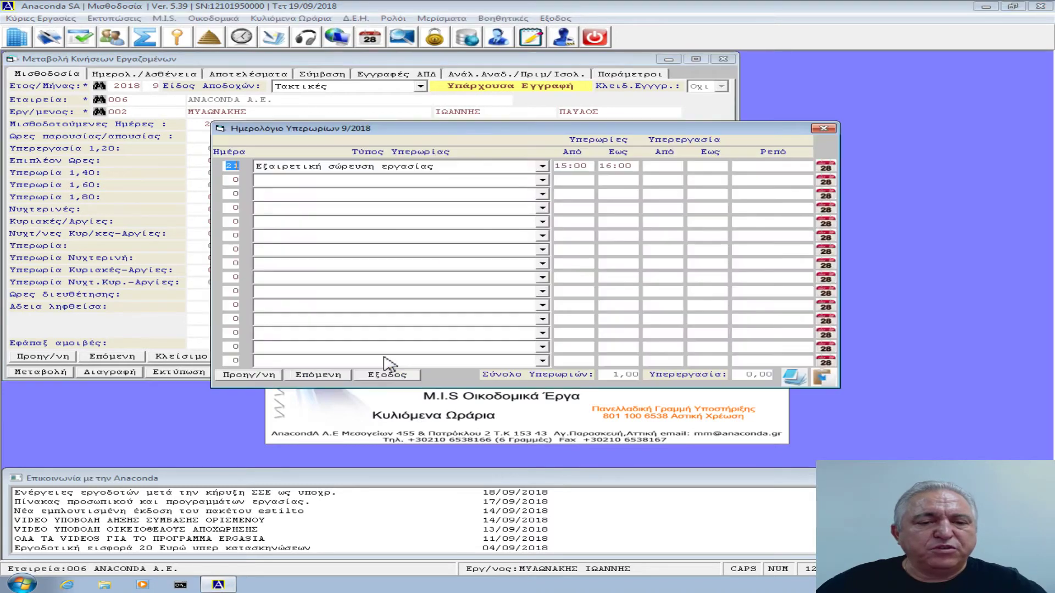
click(823, 128)
click(143, 74)
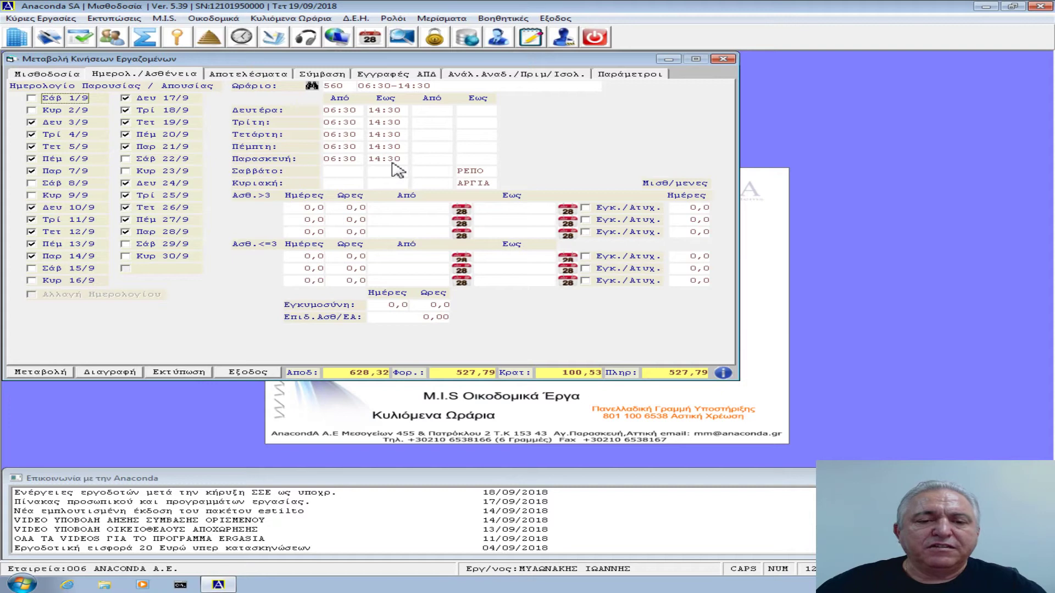
click(65, 75)
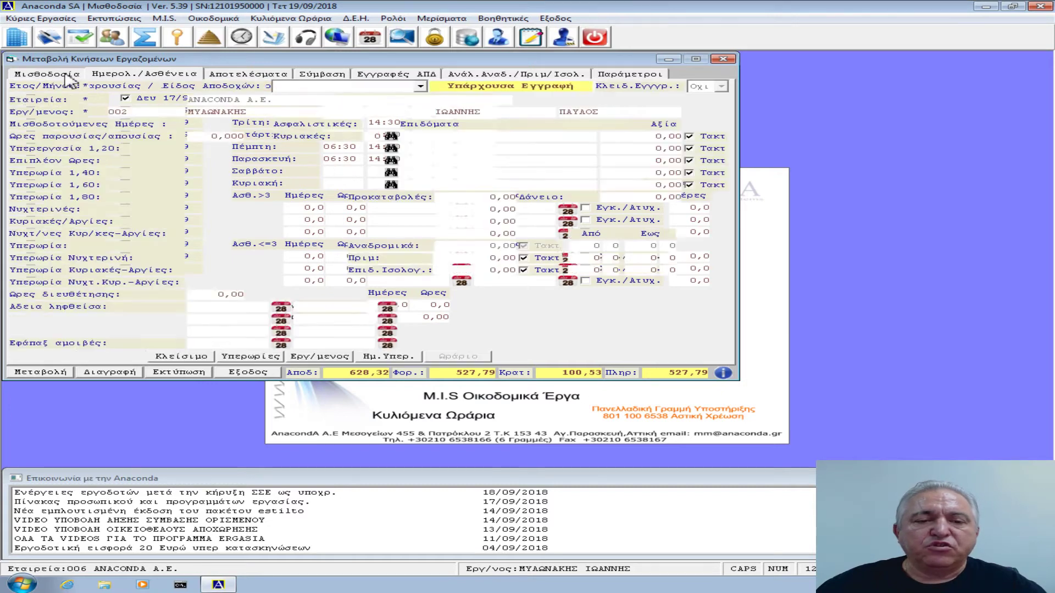
- Set this employee's day 21 overtime in the overtime diary to run from 15:30 to 17:30
click(389, 358)
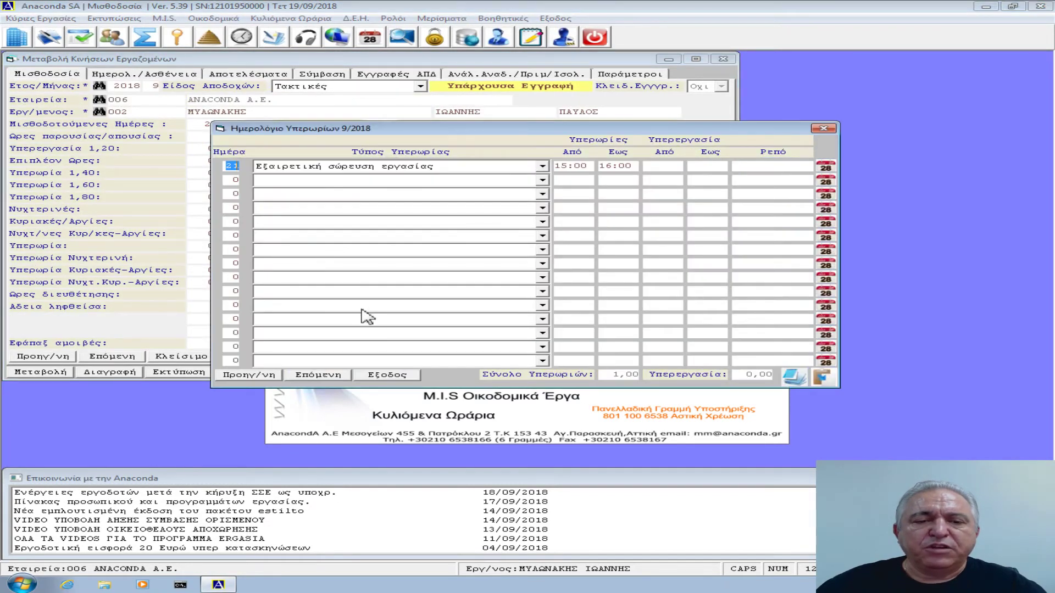
click(564, 166)
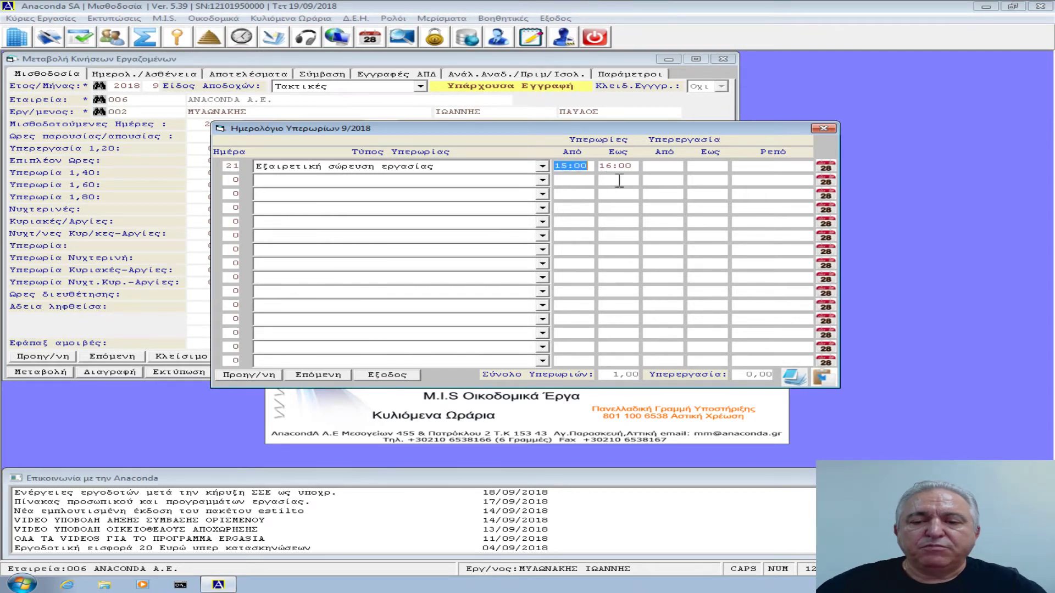
text(15)
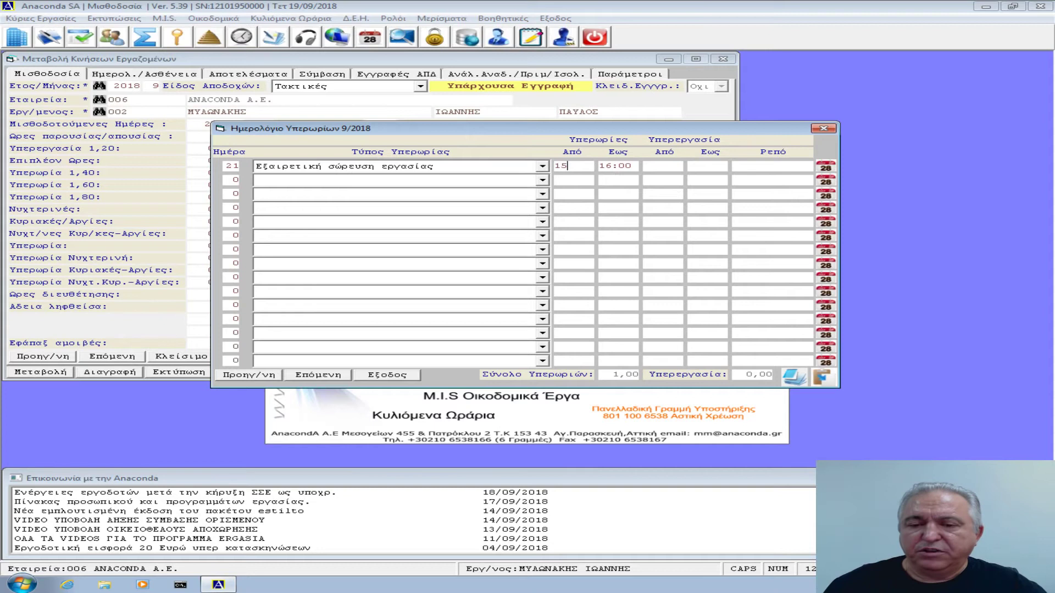
text(30)
key(Return)
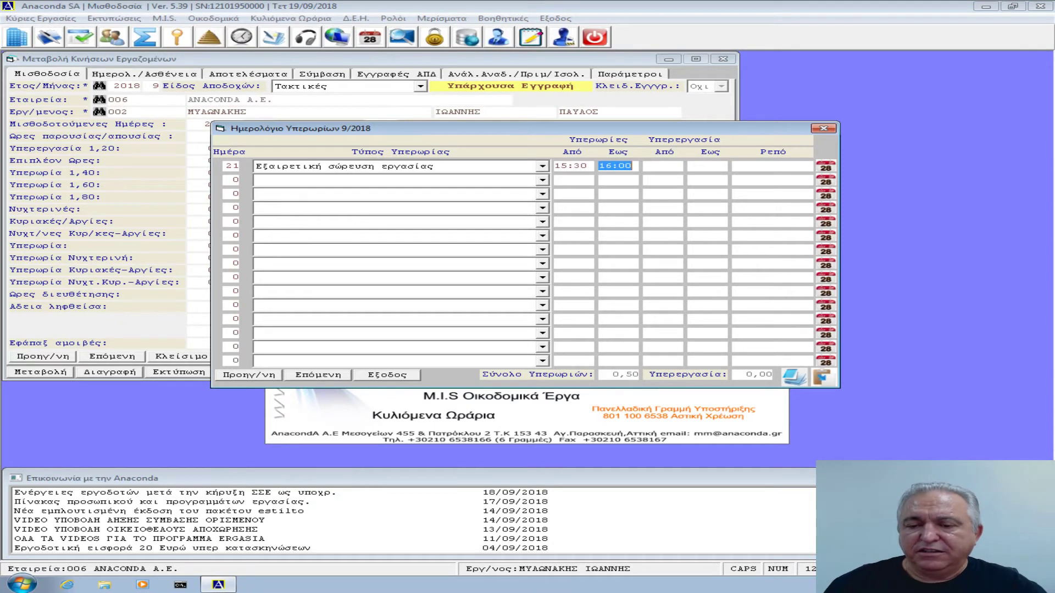
text(1730)
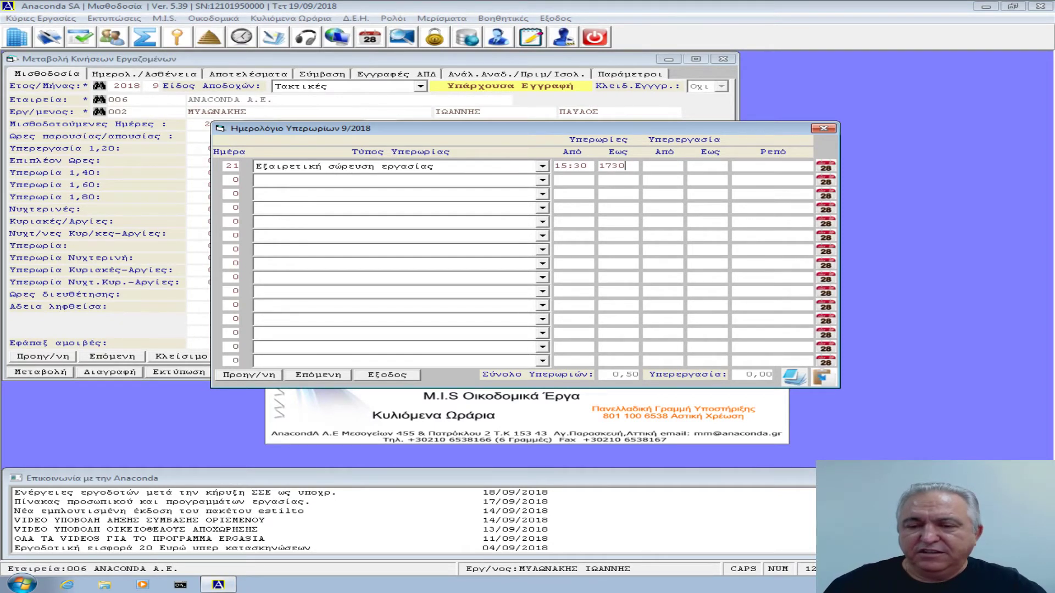
key(Return)
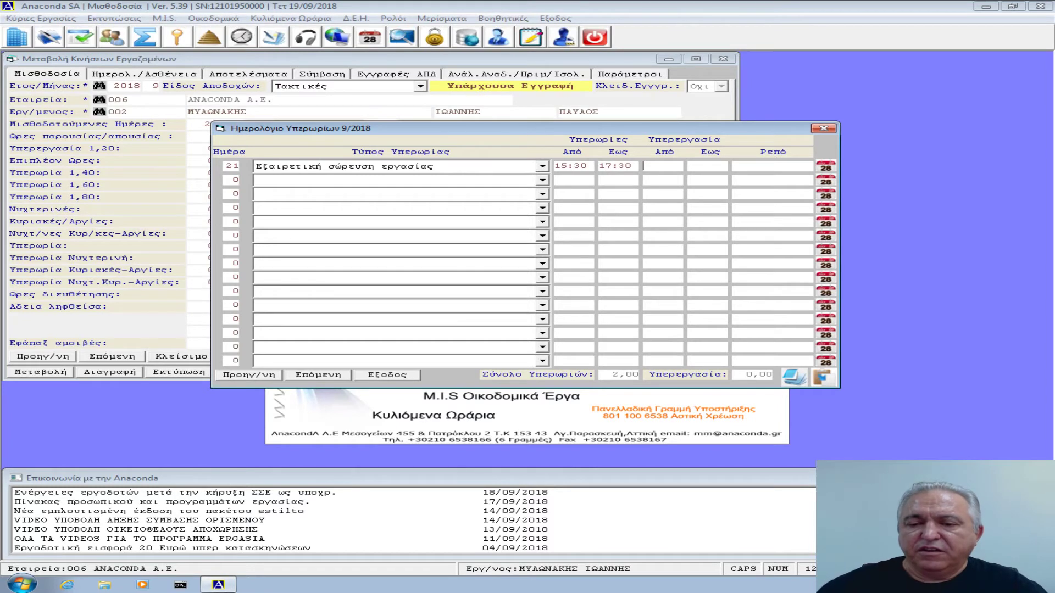
- Set day 21's overwork (Υπερεργασία) from 14:30 to 15:30 and leave the overtime diary
text(1430)
key(Return)
text(1530)
key(Return)
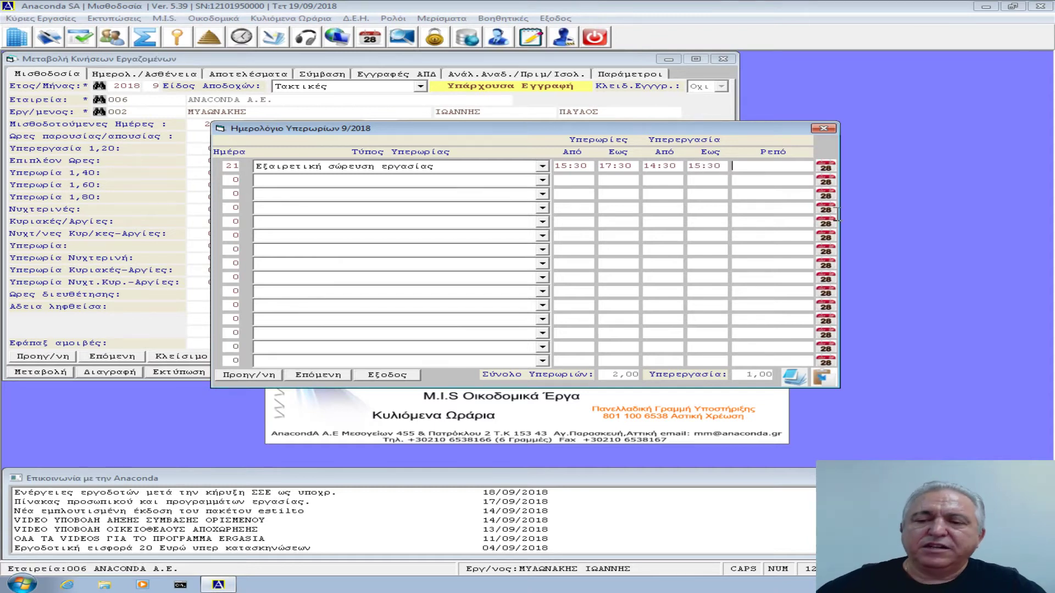
click(388, 375)
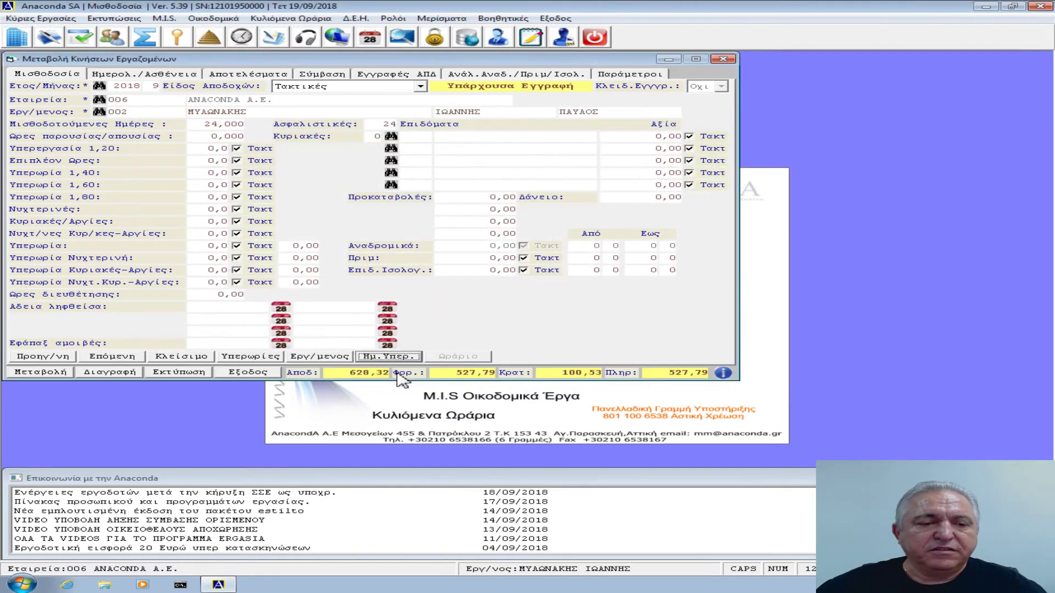
- Enter 1 hour of Υπερεργασία 1,20 and 2 hours of Υπερωρία 1,40, save the payroll entry, and close the payroll window
click(203, 149)
text(1)
key(Tab)
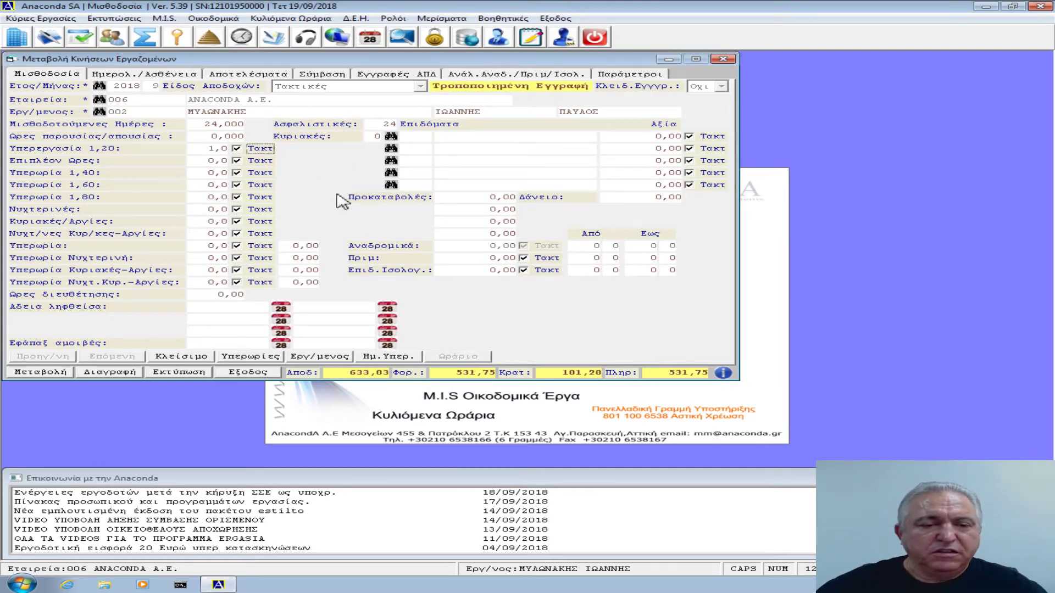
click(209, 173)
text(2)
key(Tab)
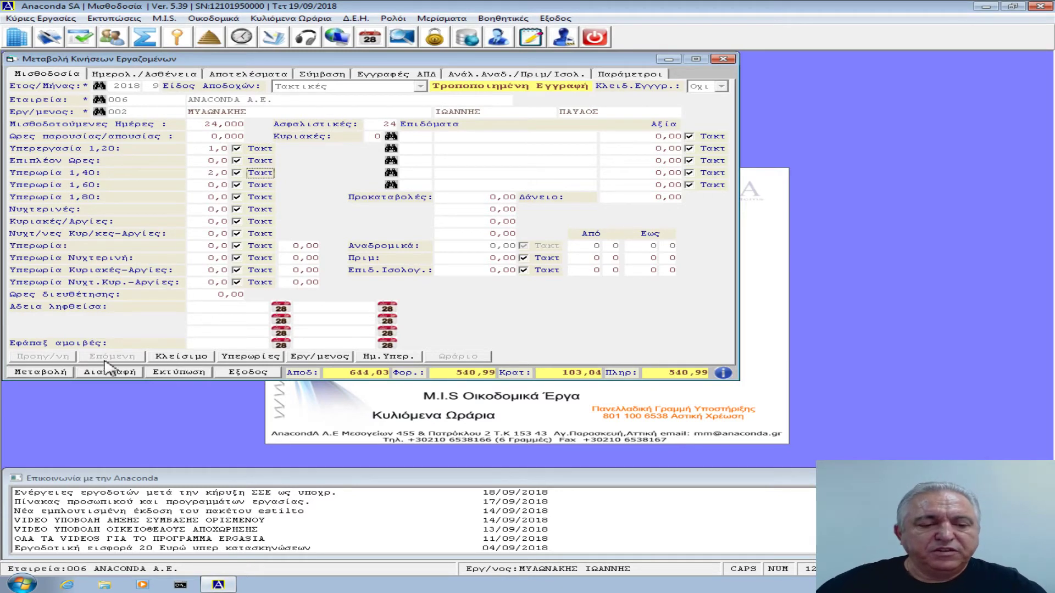
click(41, 373)
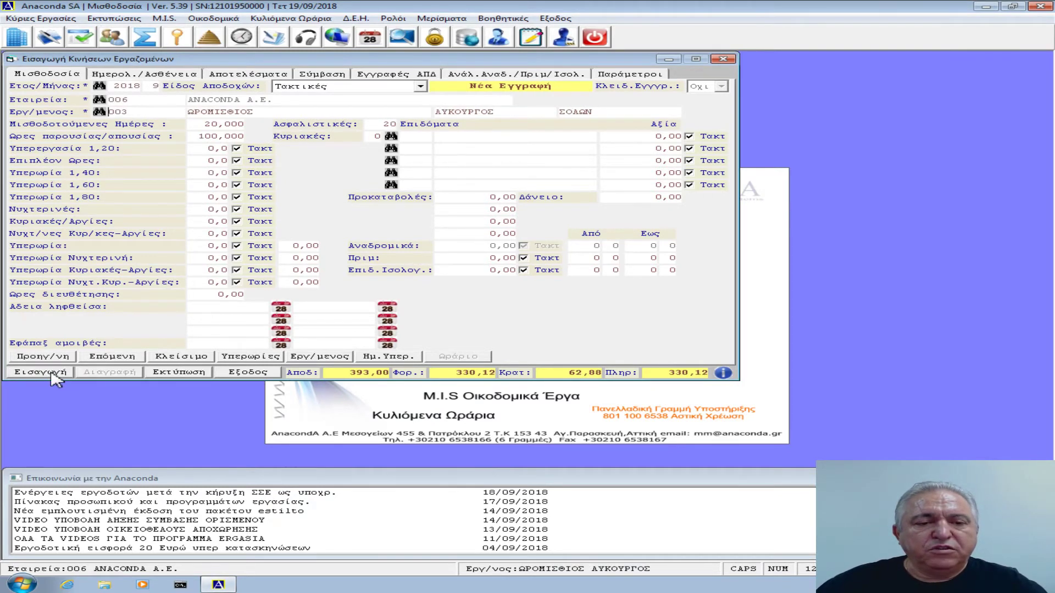
click(723, 59)
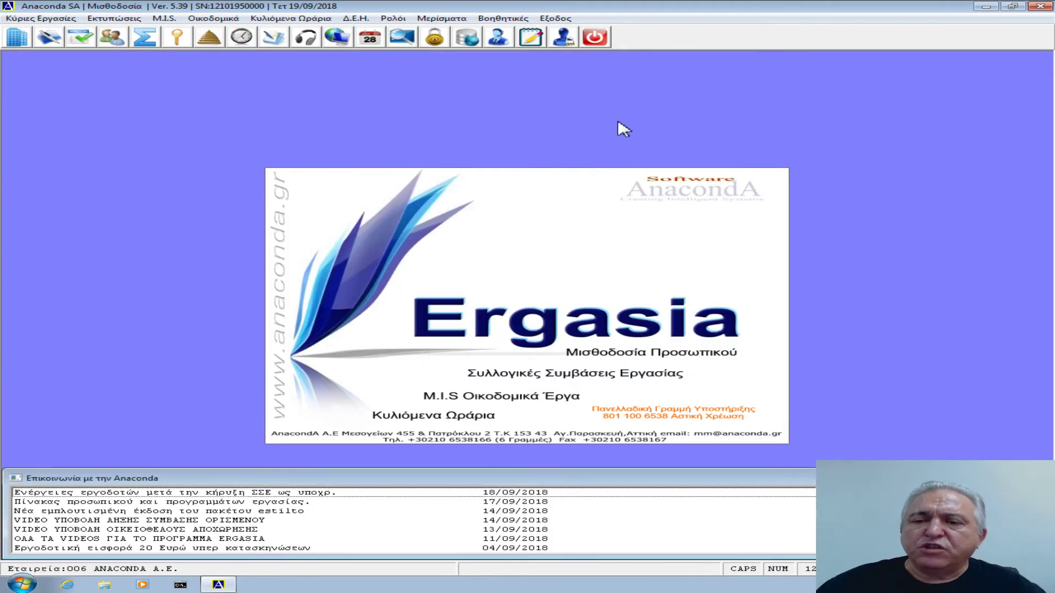
- Open the Ειδικό Βιβλίο Υπερωριών (Ε8) report for company 006 and select branch 0001
click(118, 19)
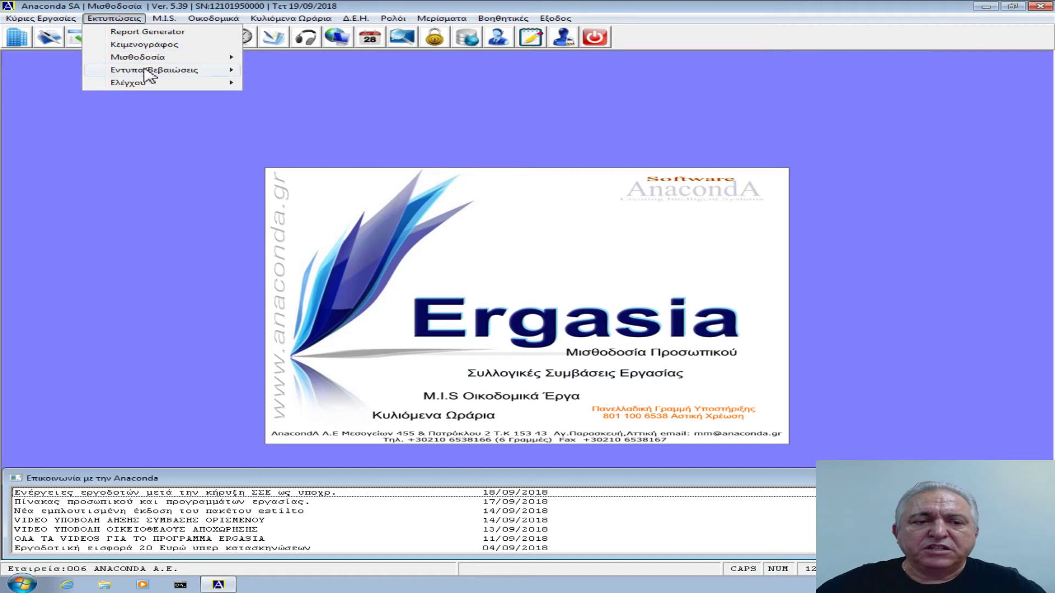
mouse_move(145, 72)
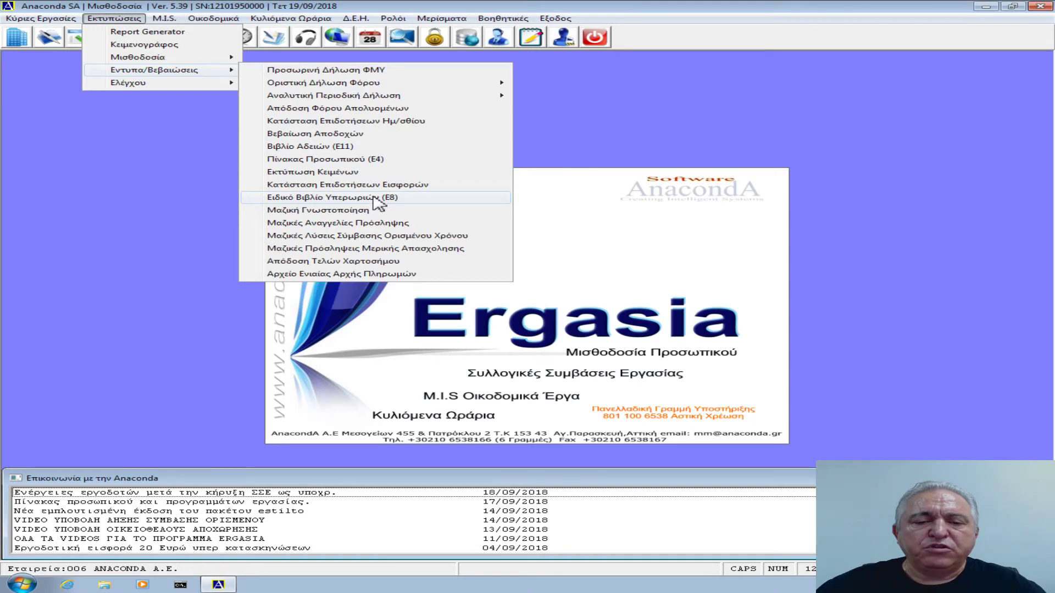
click(378, 202)
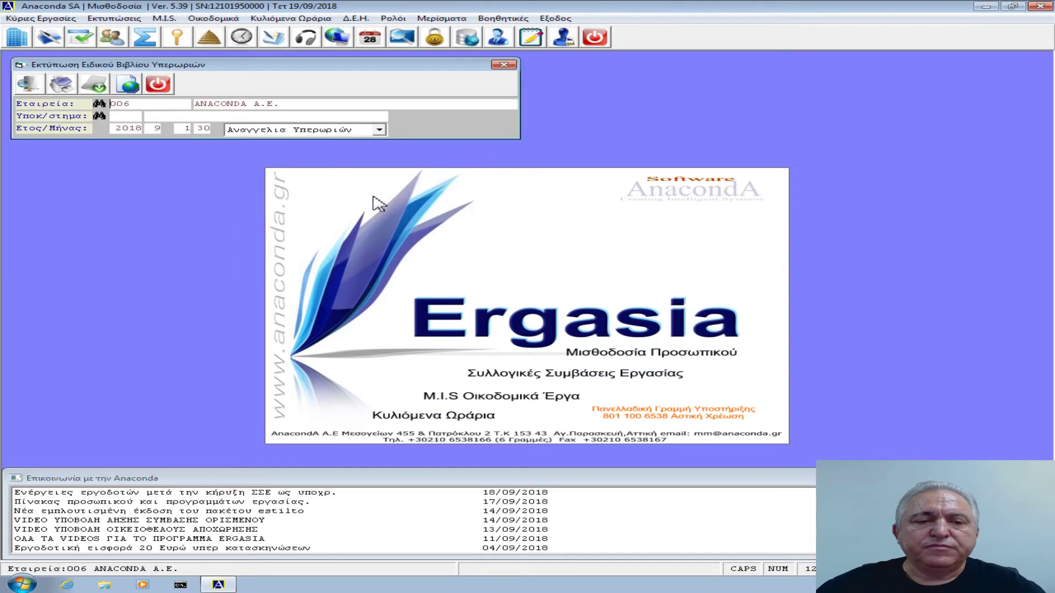
click(100, 116)
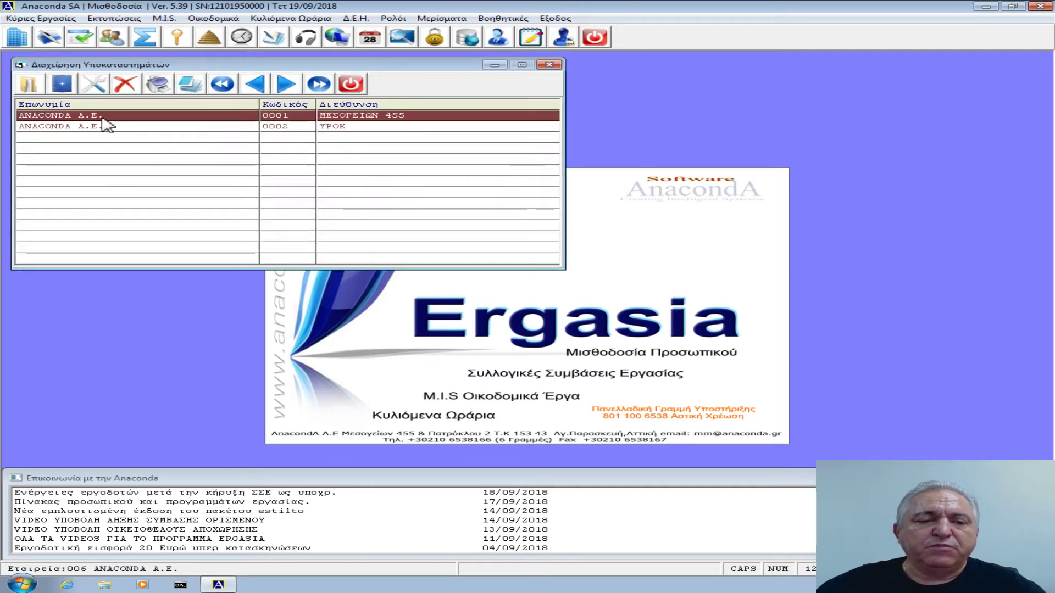
double_click(174, 121)
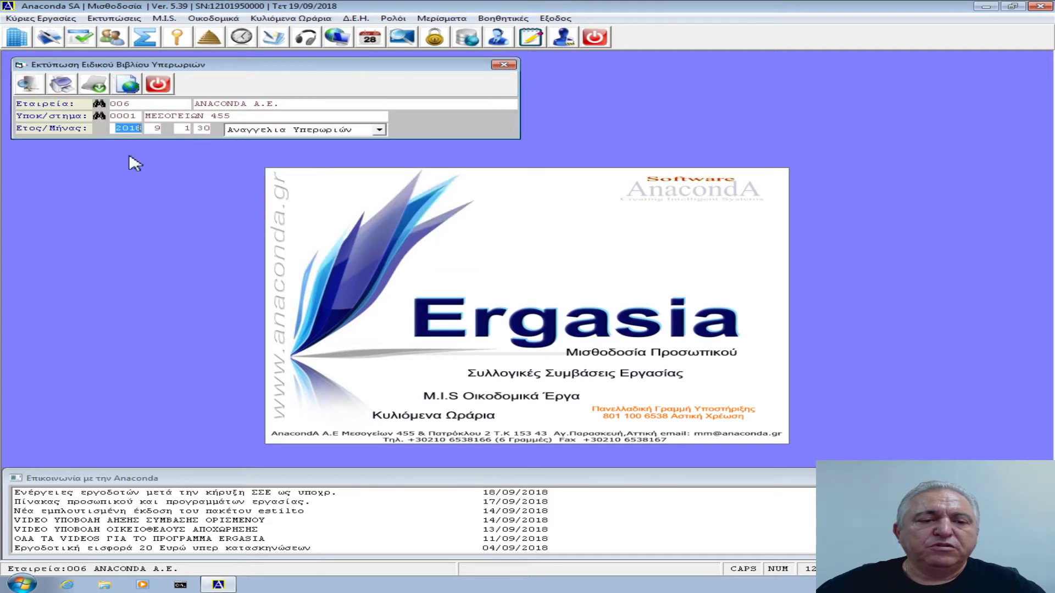
- Set the report's starting day to 19 and choose Αναγγελια Υπερωριών as its type
click(184, 129)
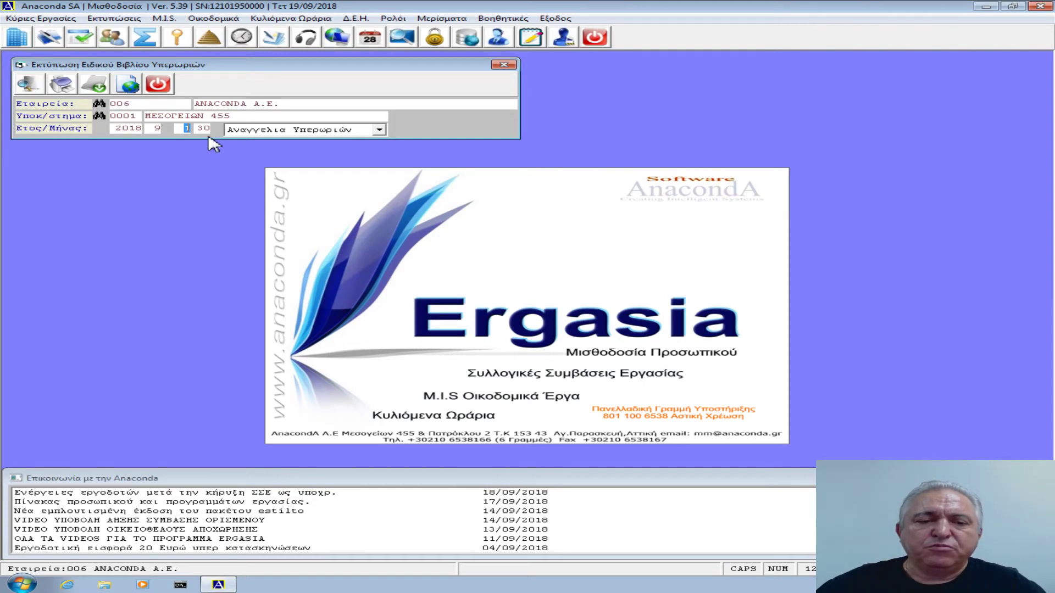
text(19)
key(Return)
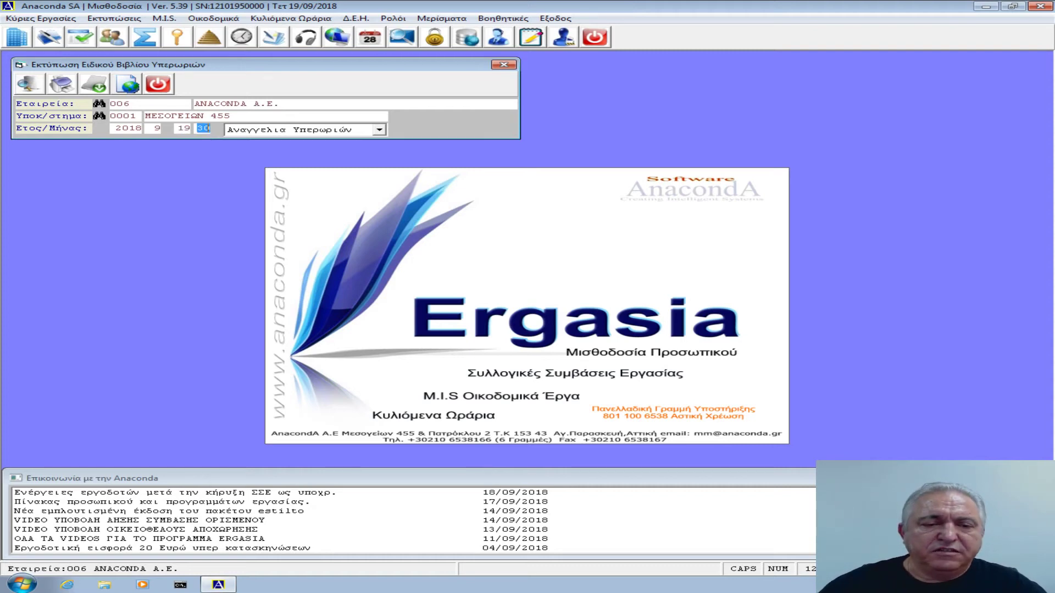
click(379, 130)
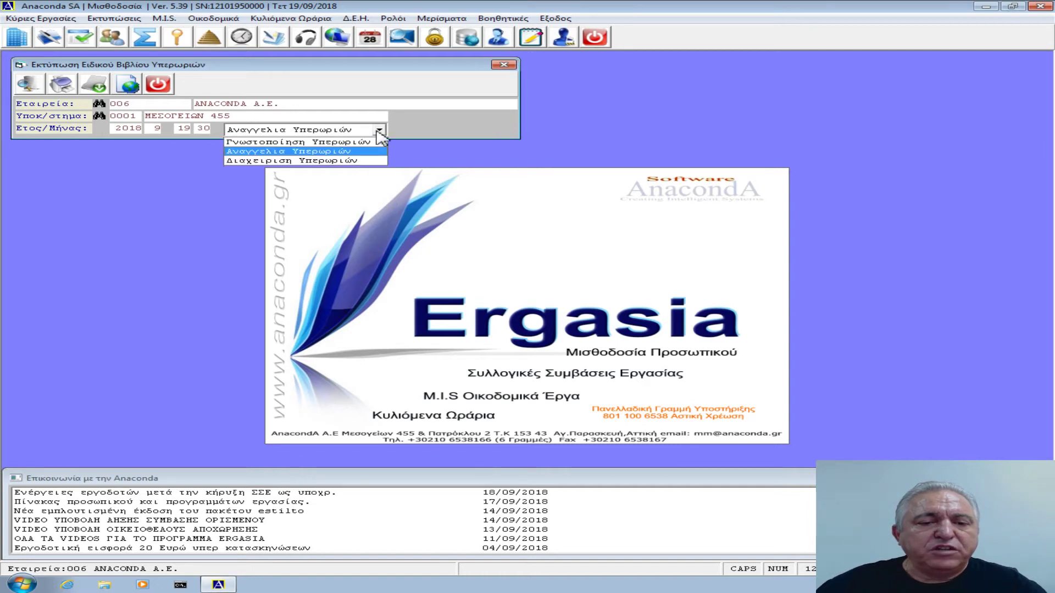
click(345, 154)
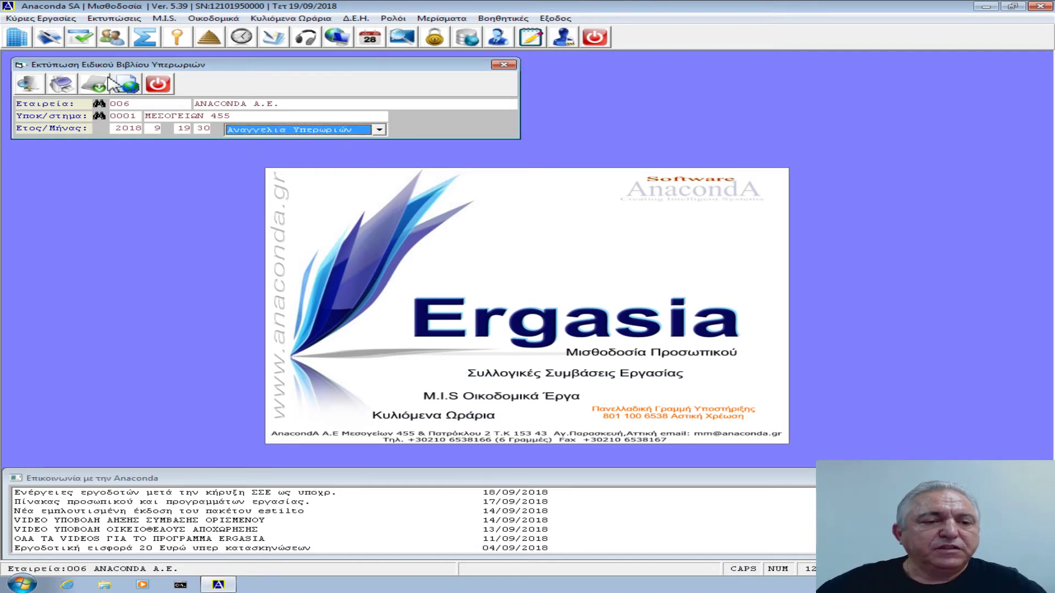